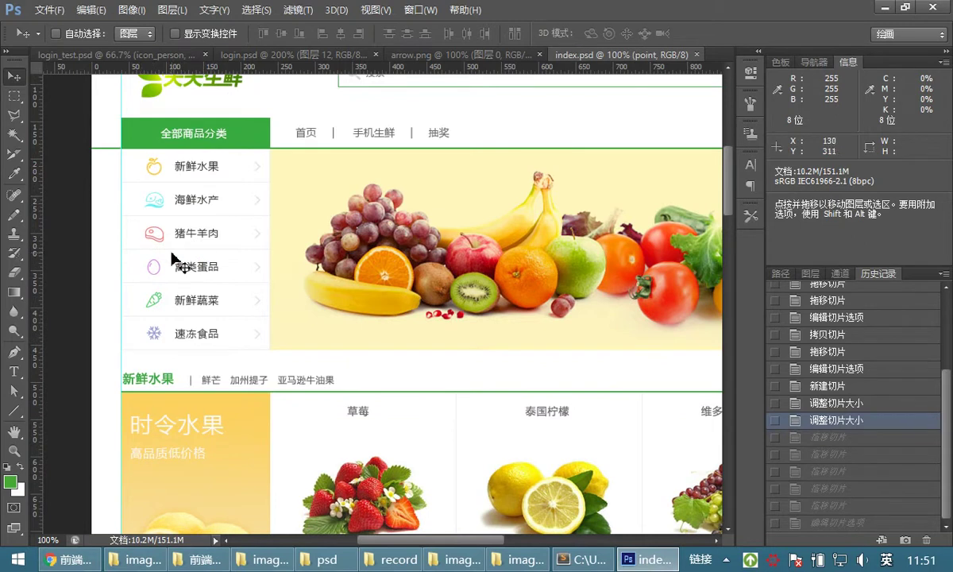
# Step: Look over the index.psd page design, from the category icons beside the fruit banner to the product sections
pyautogui.scroll(-5, 223, 264)
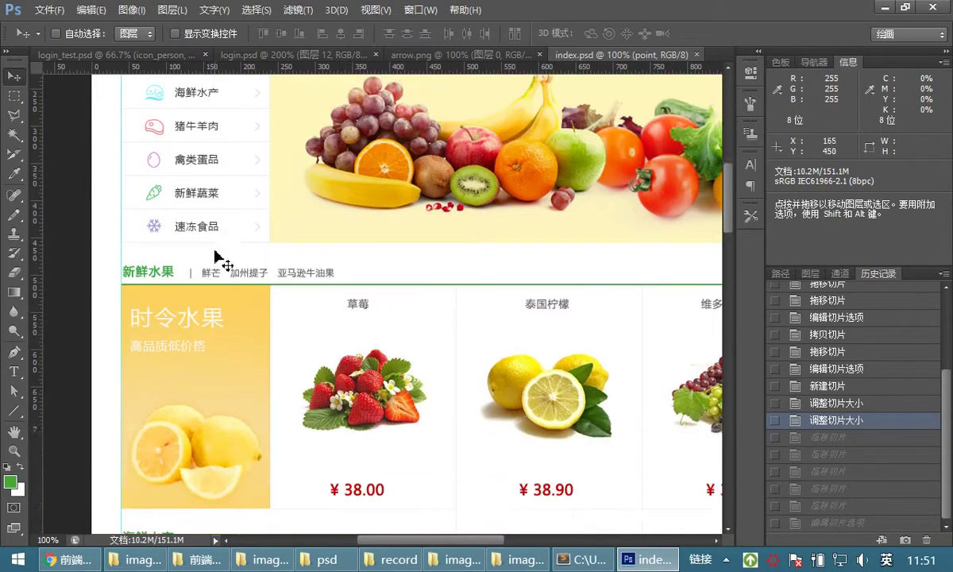
pyautogui.scroll(-3, 225, 270)
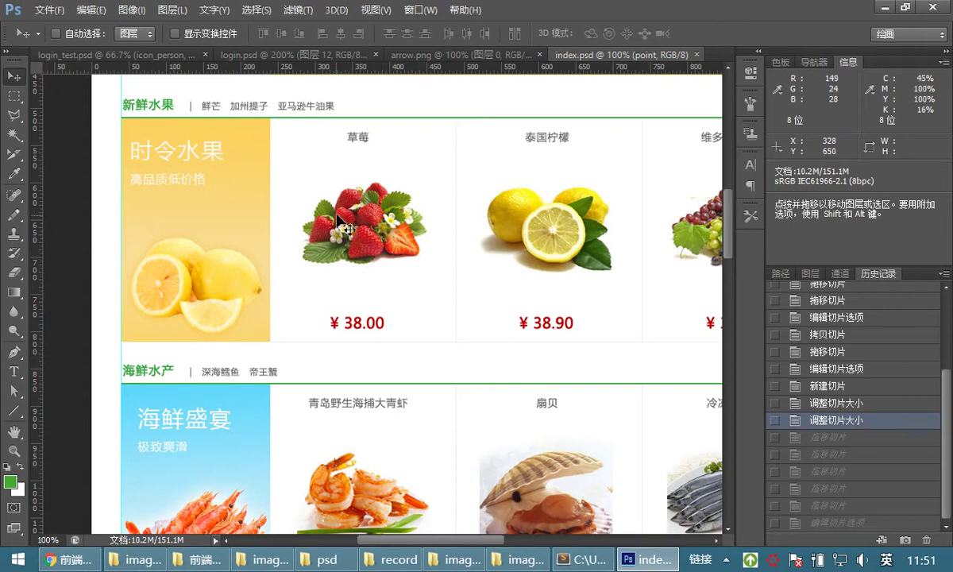
pyautogui.scroll(10, 335, 254)
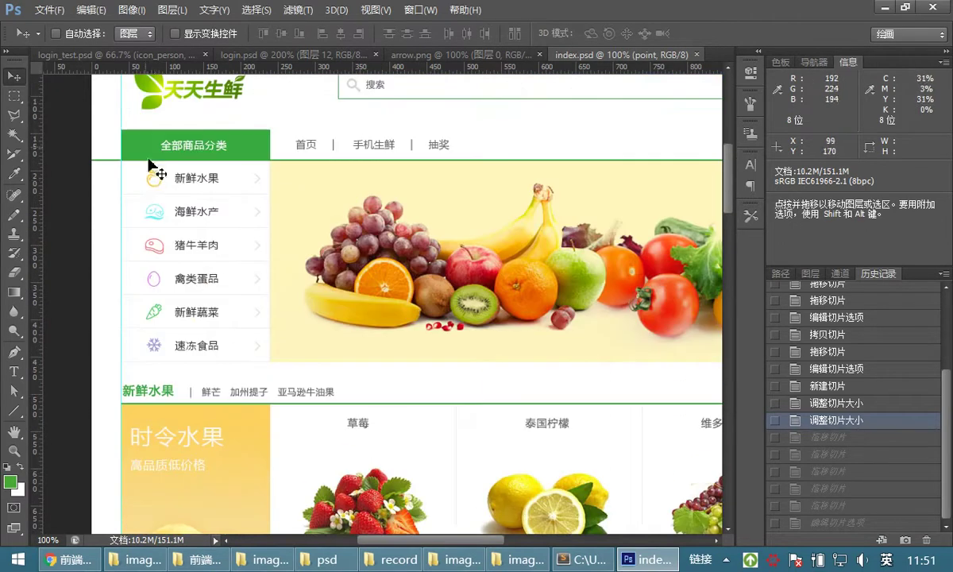
pyautogui.moveTo(178, 212); pyautogui.dragTo(176, 240)
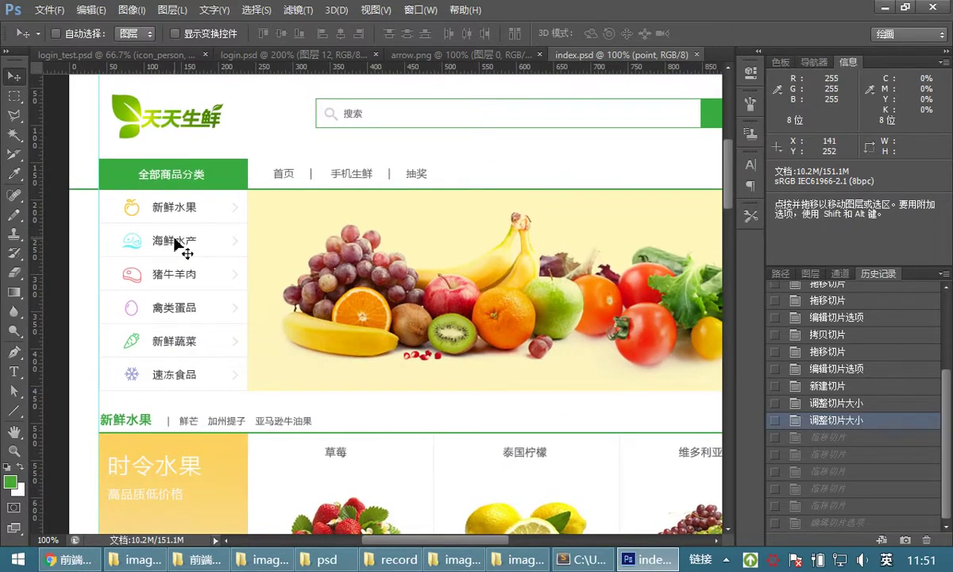
pyautogui.moveTo(302, 224); pyautogui.dragTo(240, 238)
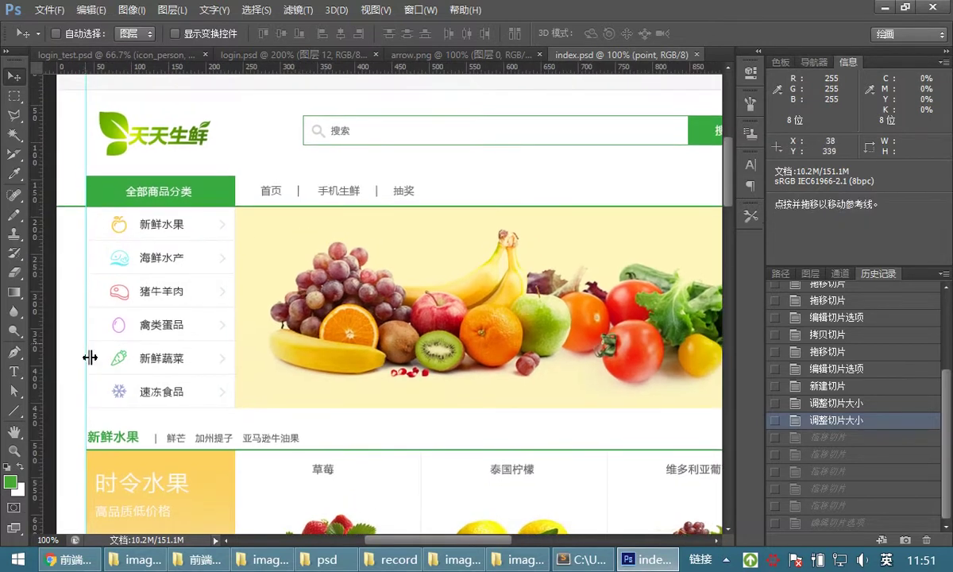
# Step: Switch to the web images folder in File Explorer and go through the icon files icon01.png to icon07.png
pyautogui.click(516, 559)
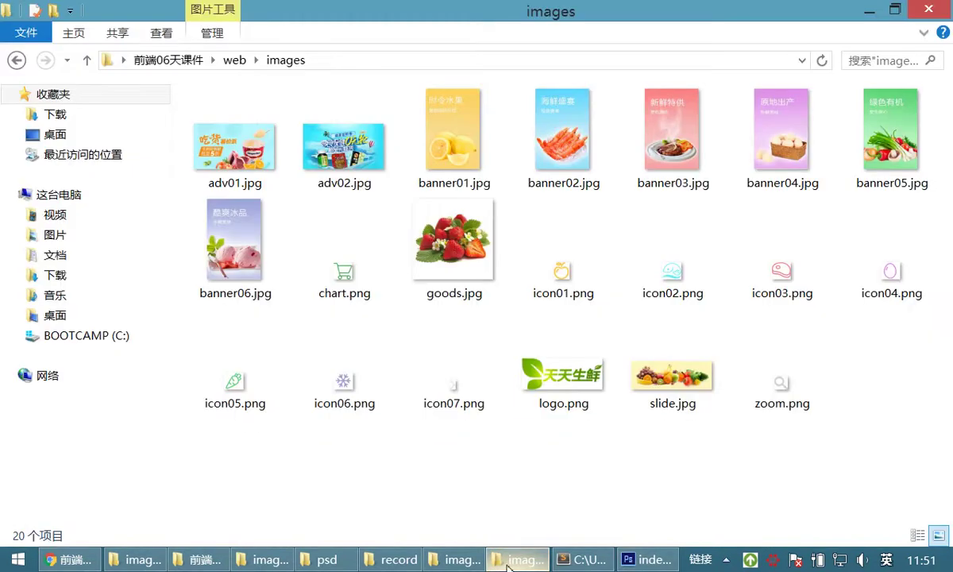
pyautogui.click(347, 287)
pyautogui.click(583, 286)
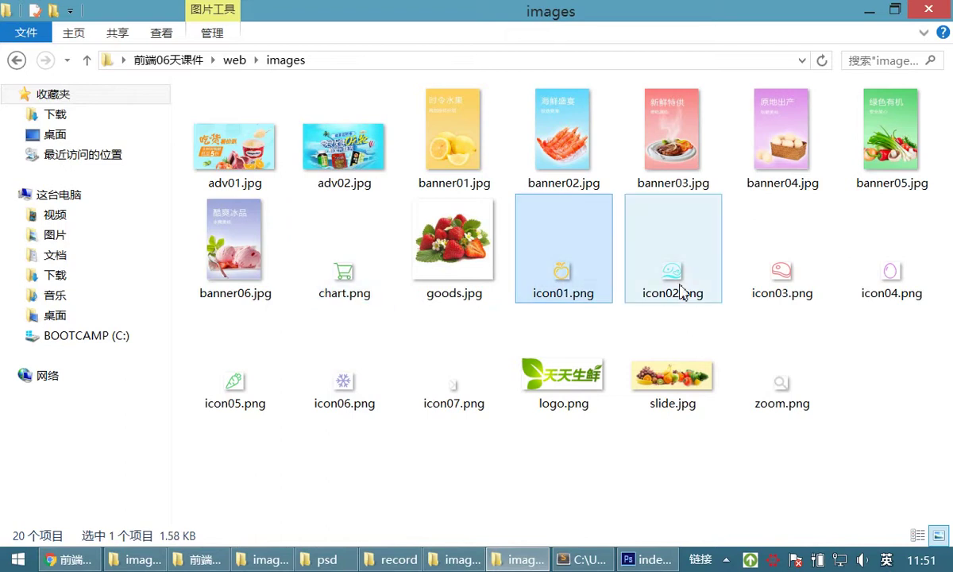
pyautogui.click(678, 284)
pyautogui.click(783, 271)
pyautogui.click(887, 272)
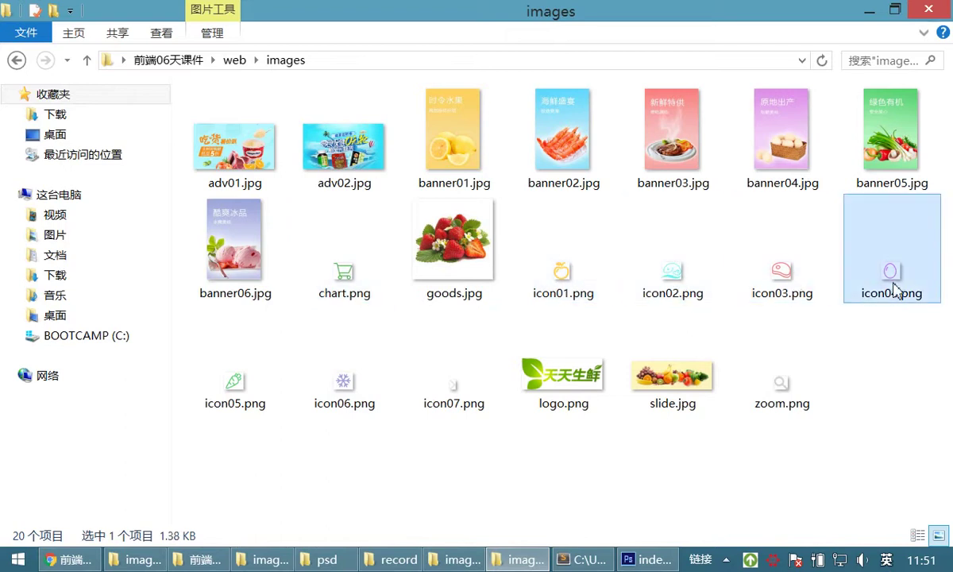
pyautogui.click(270, 381)
pyautogui.click(364, 387)
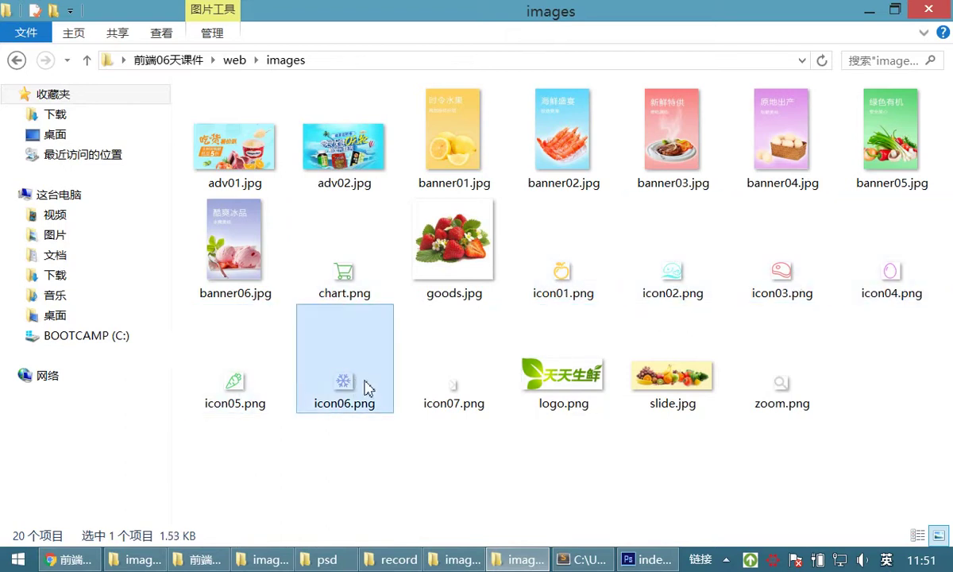
pyautogui.click(456, 389)
pyautogui.moveTo(456, 365)
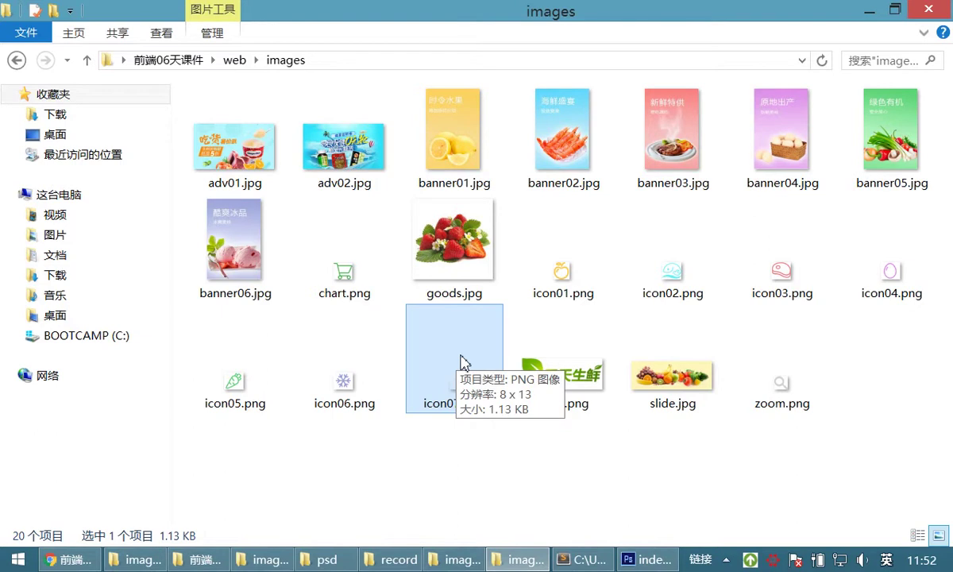
# Step: Examine which small decorative images can be merged, going over chart.png, the numbered icon files and zoom.png
pyautogui.click(351, 289)
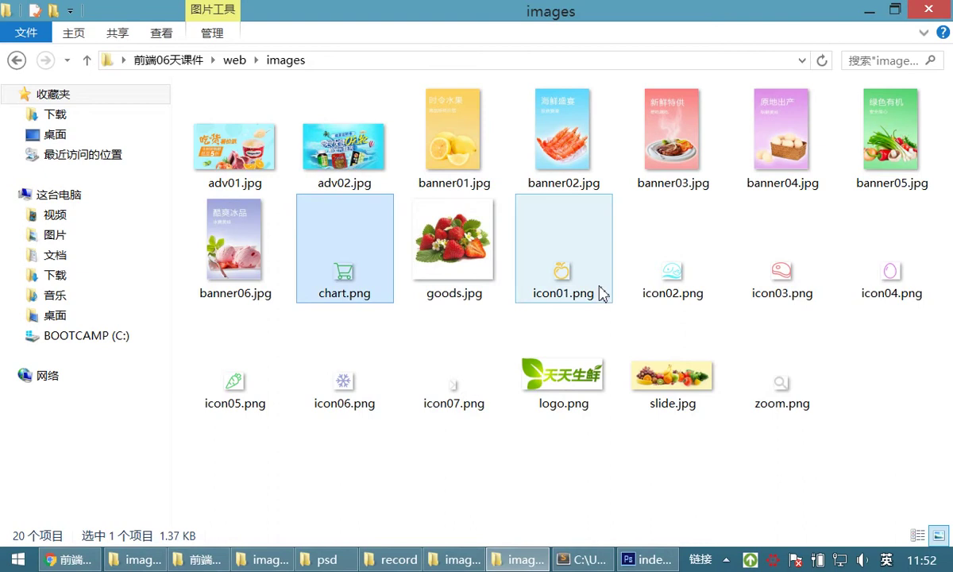
pyautogui.click(599, 292)
pyautogui.click(685, 288)
pyautogui.click(794, 281)
pyautogui.click(888, 279)
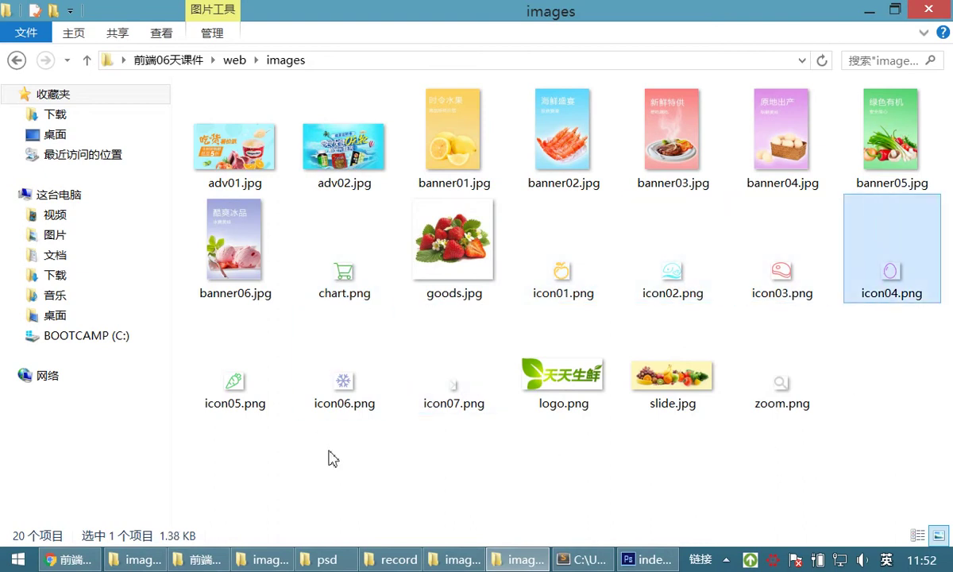
pyautogui.moveTo(483, 455); pyautogui.dragTo(213, 398)
pyautogui.click(347, 274)
pyautogui.click(564, 288)
pyautogui.click(689, 274)
pyautogui.click(777, 376)
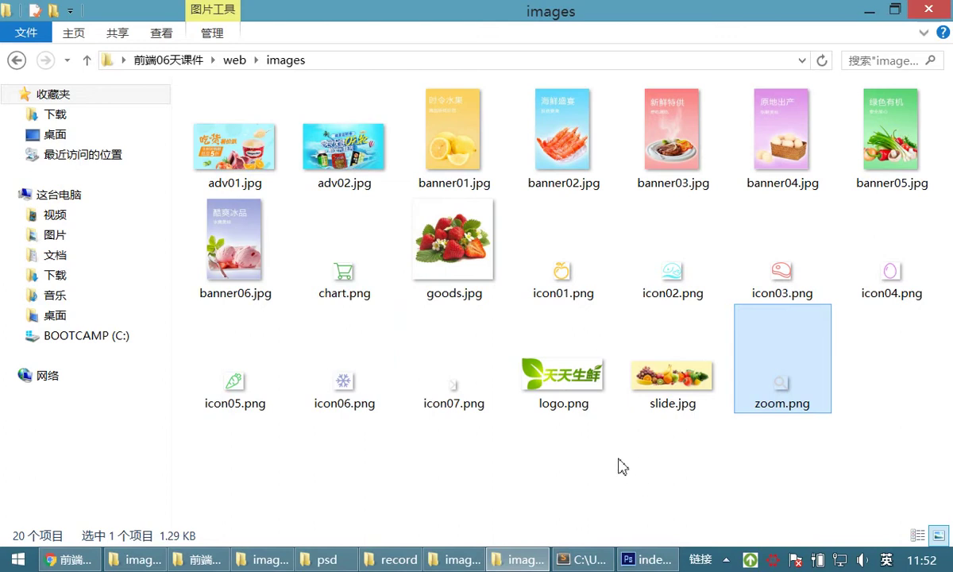
pyautogui.click(351, 272)
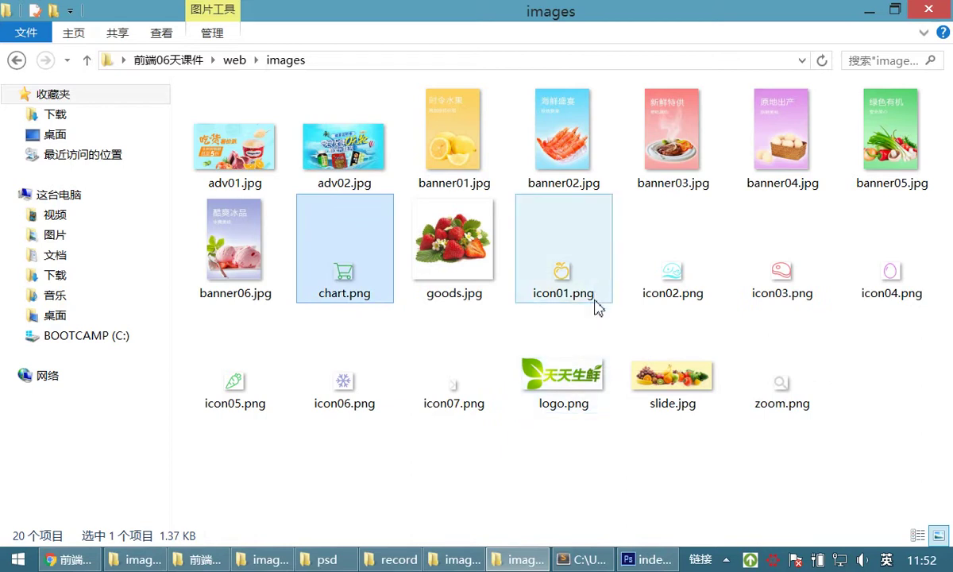
# Step: Switch to the browser's page-development workflow notes and highlight the phrase 制作成雪碧图 about making a sprite image
pyautogui.click(70, 560)
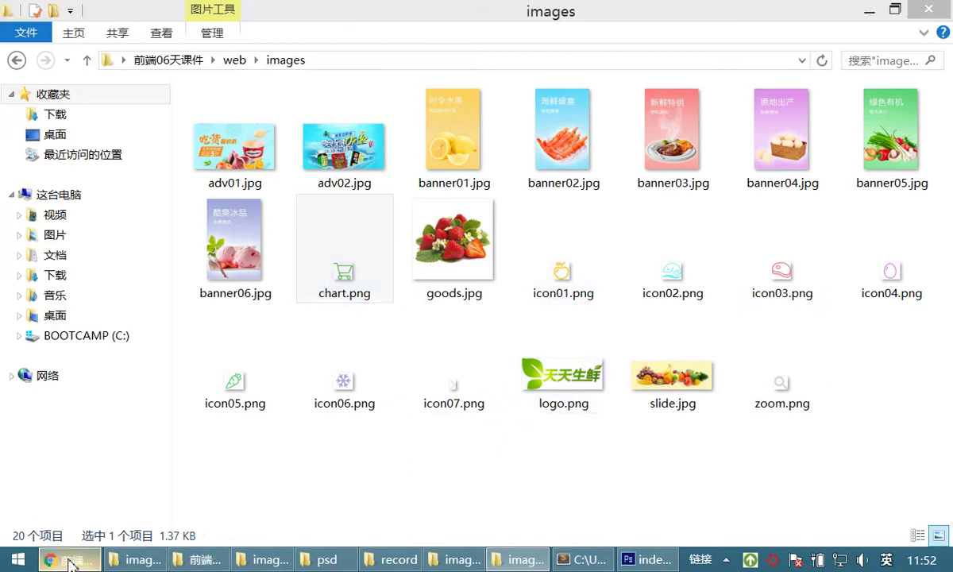
pyautogui.moveTo(332, 230); pyautogui.dragTo(507, 223)
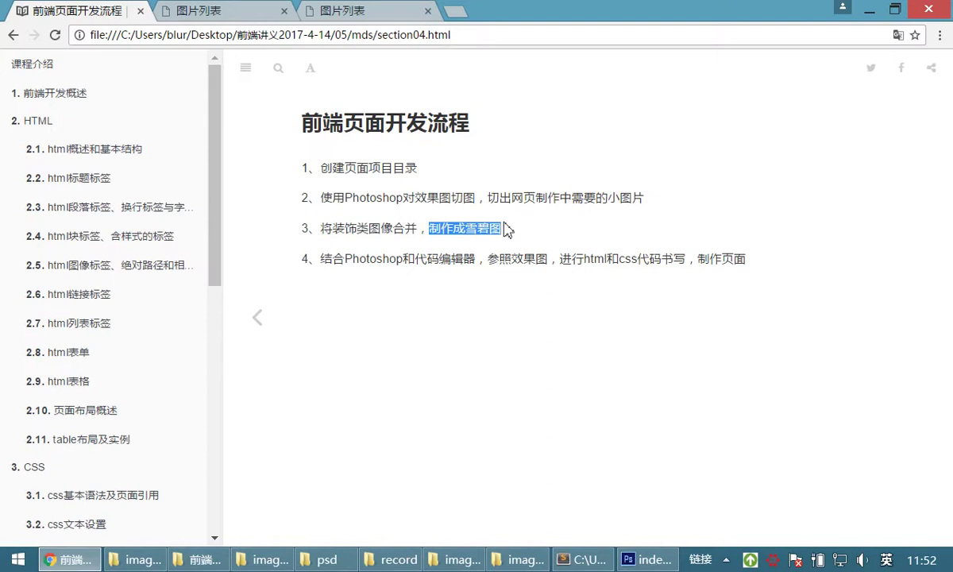
pyautogui.click(582, 559)
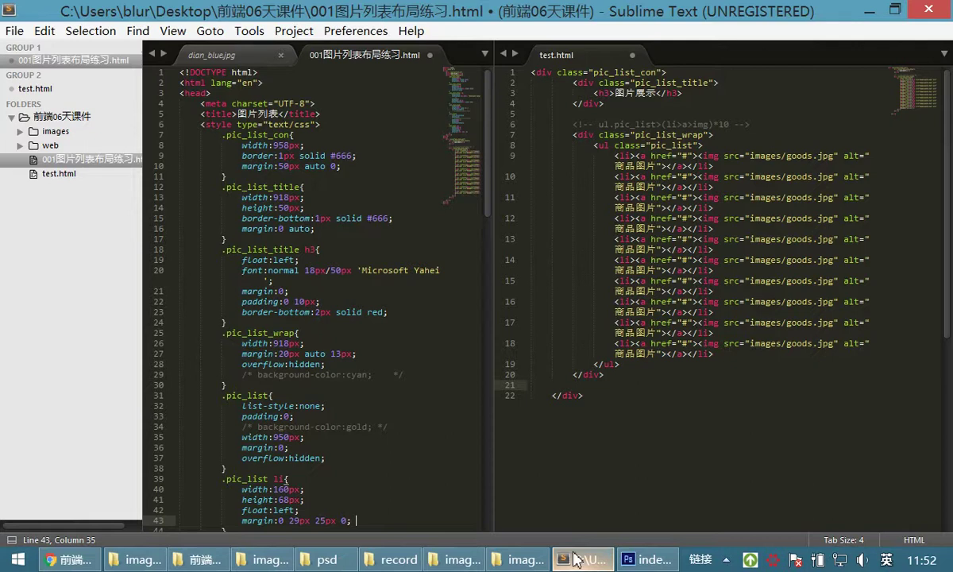
pyautogui.click(647, 559)
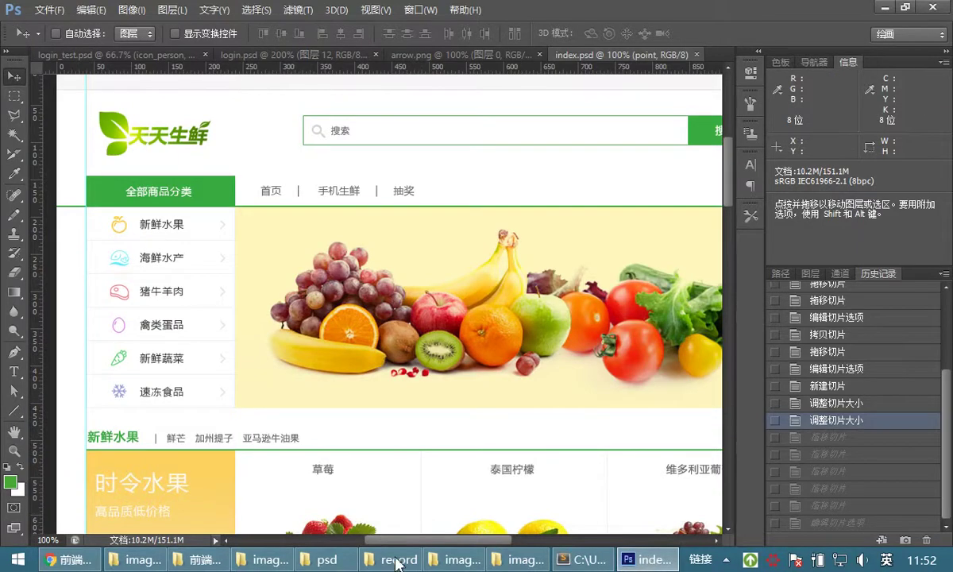
# Step: Return to the web images folder in File Explorer and check icon05.png, icon06.png and icon07.png
pyautogui.click(510, 559)
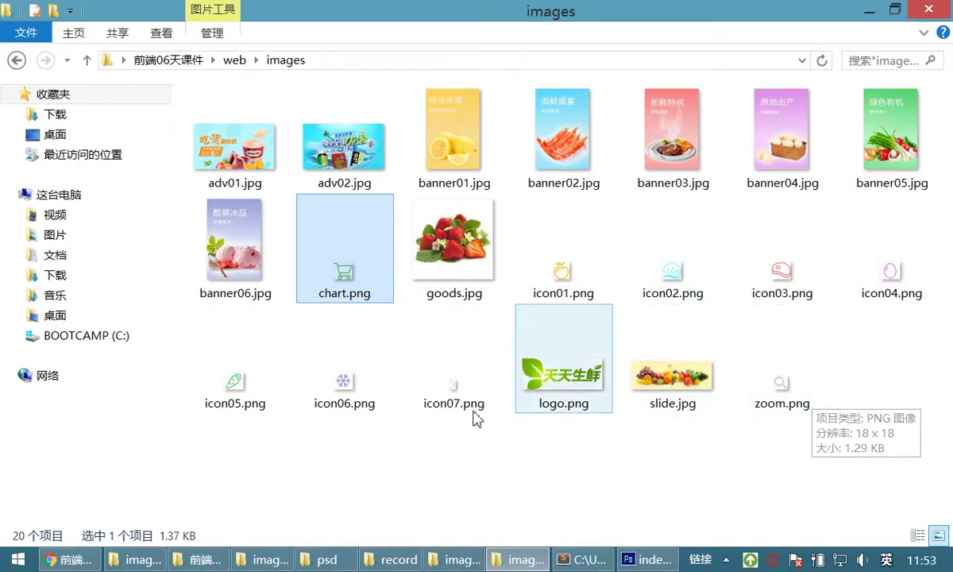
pyautogui.click(224, 403)
pyautogui.click(343, 397)
pyautogui.click(452, 389)
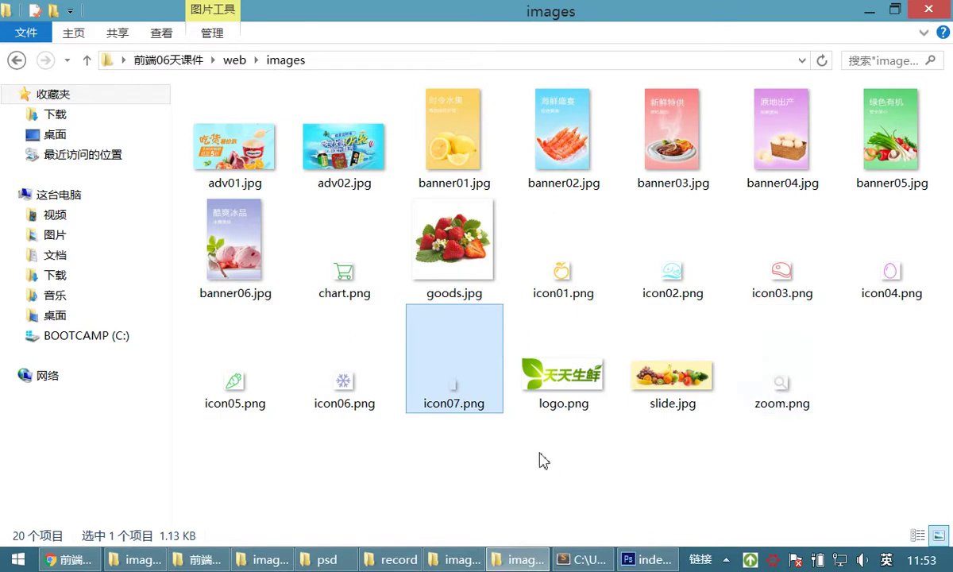
# Step: Switch to Photoshop and create a new document 100 pixels wide and 800 pixels high with a transparent background
pyautogui.click(584, 558)
pyautogui.click(647, 559)
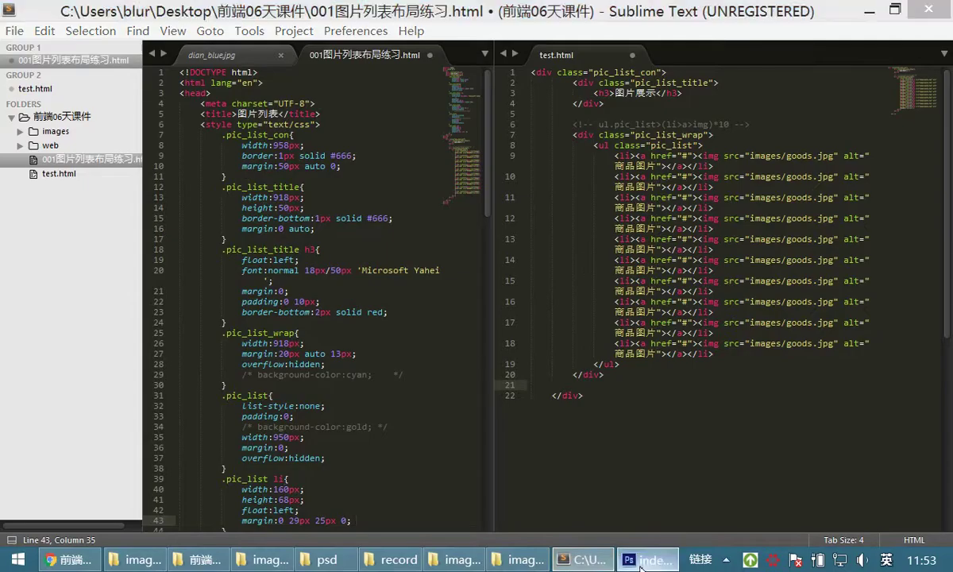
pyautogui.click(47, 11)
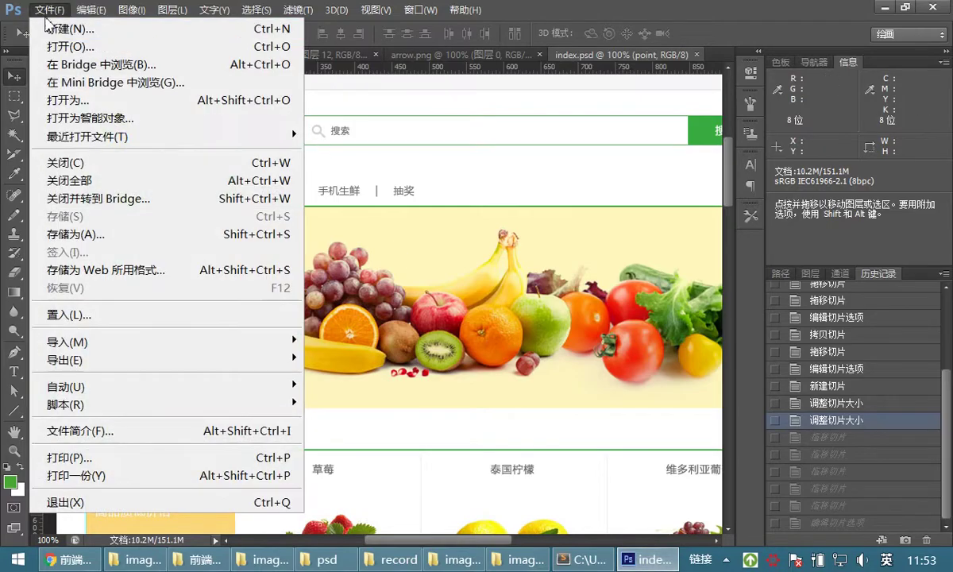
pyautogui.click(53, 26)
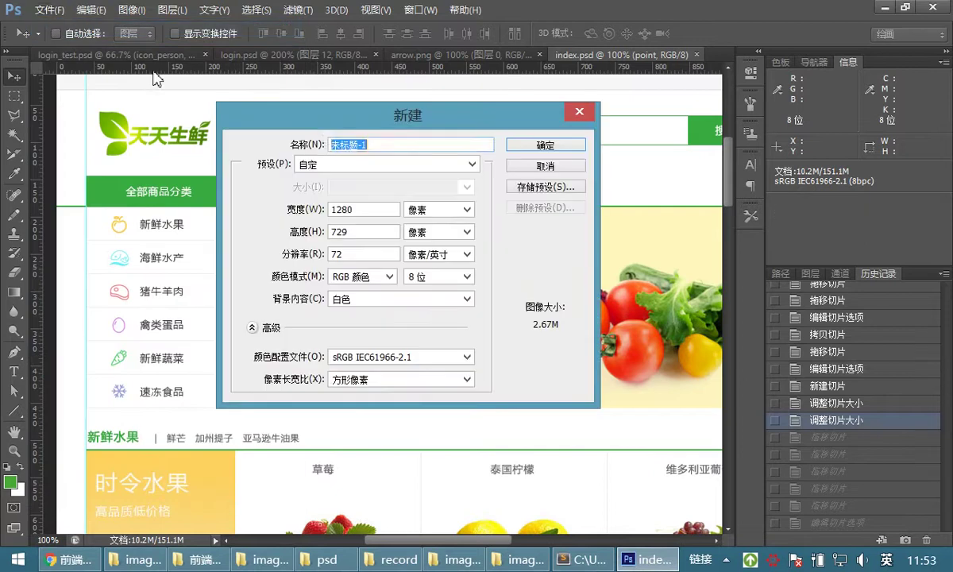
pyautogui.moveTo(308, 111); pyautogui.dragTo(260, 104)
pyautogui.moveTo(310, 203); pyautogui.dragTo(274, 200)
pyautogui.click(300, 204)
pyautogui.moveTo(313, 203); pyautogui.dragTo(276, 199)
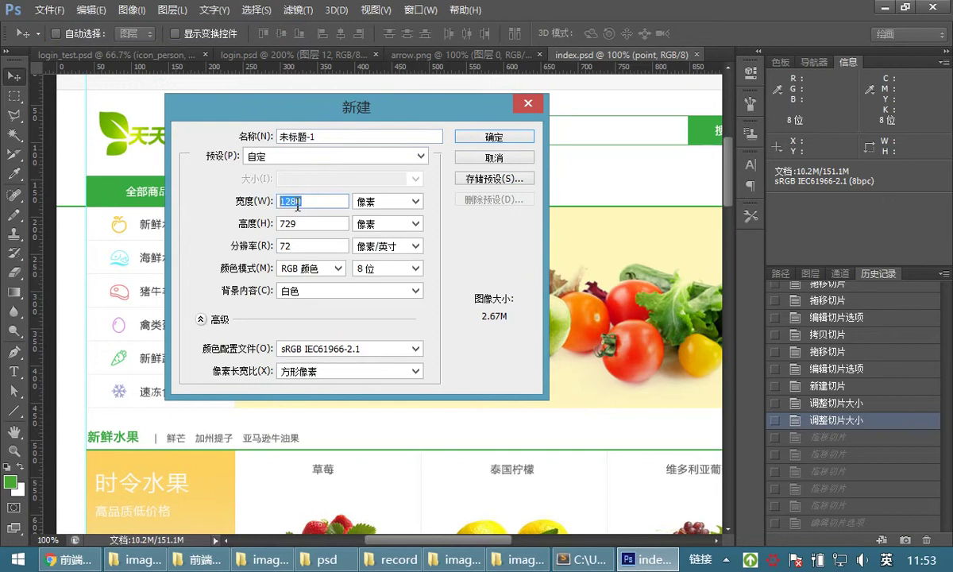
pyautogui.write('100')
pyautogui.moveTo(303, 220); pyautogui.dragTo(255, 227)
pyautogui.write('800')
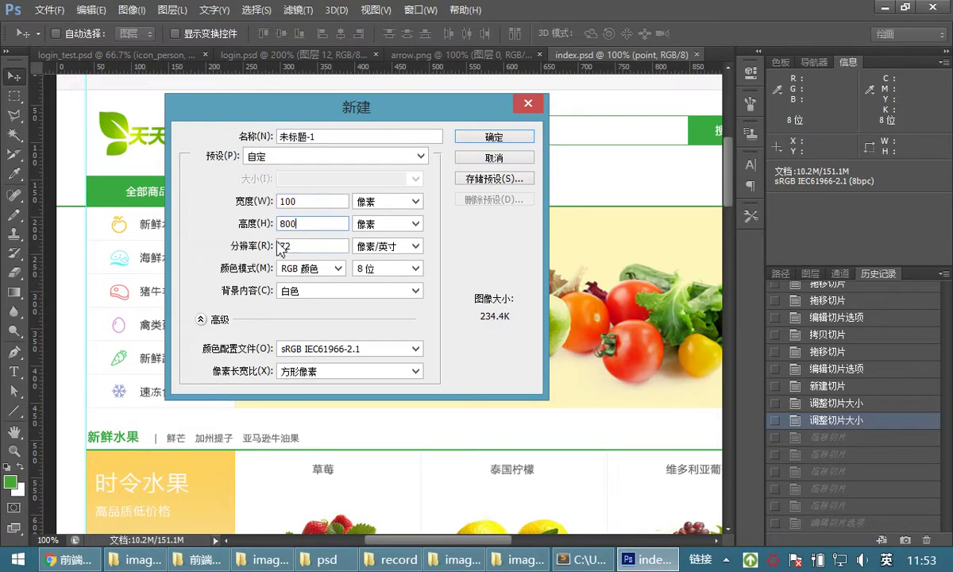
pyautogui.click(332, 291)
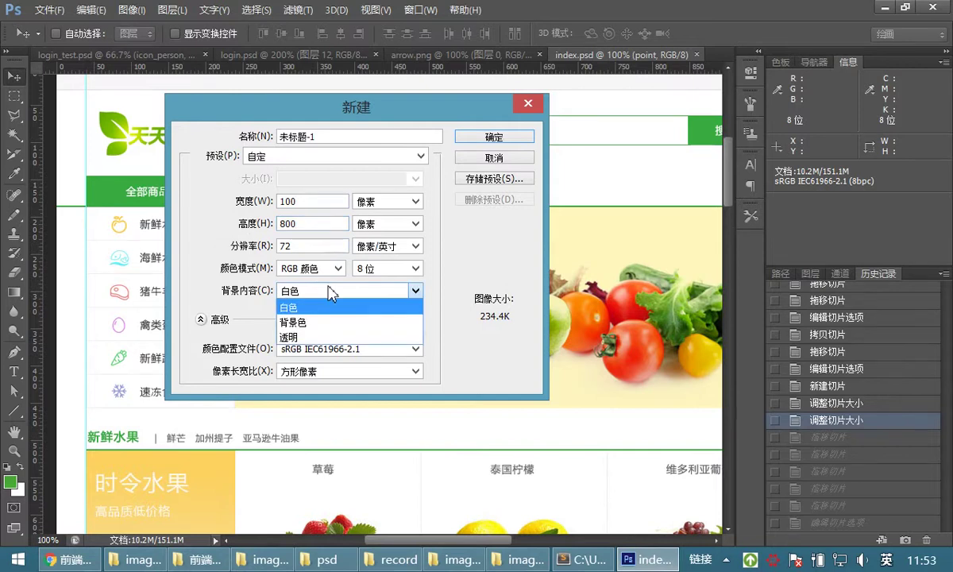
pyautogui.click(304, 338)
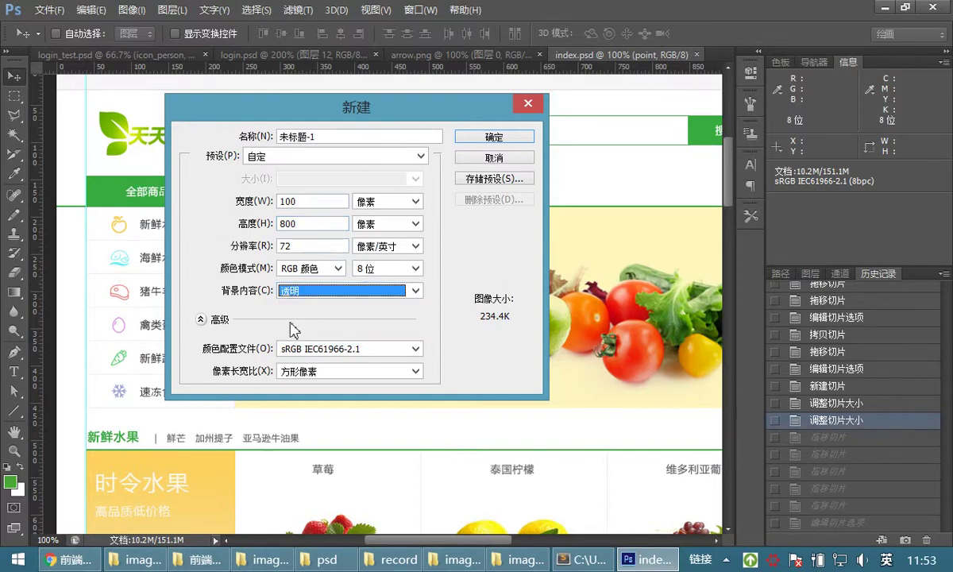
pyautogui.click(488, 138)
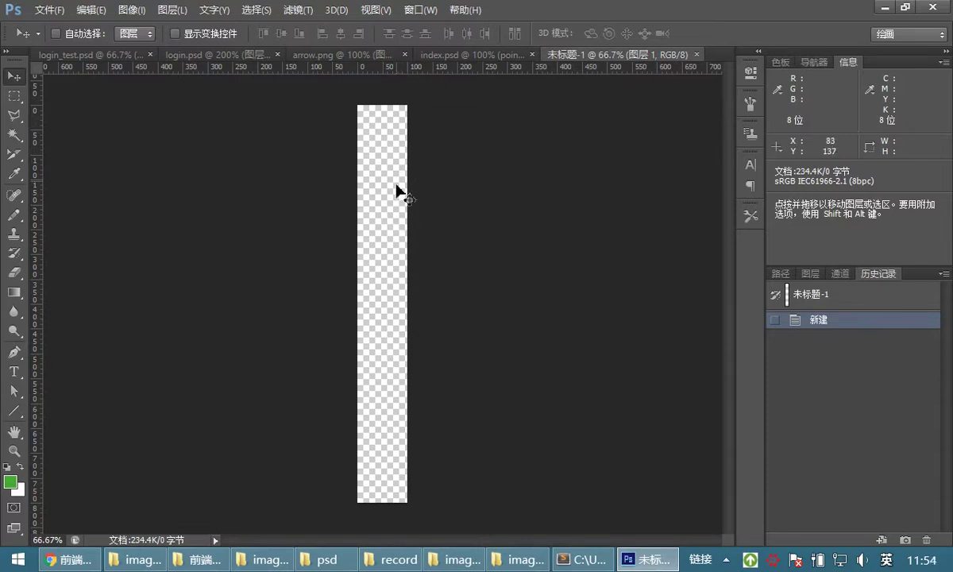
# Step: Save the new transparent document as icons.psd in the 前端06天课件 folder, accepting the format options
pyautogui.click(49, 10)
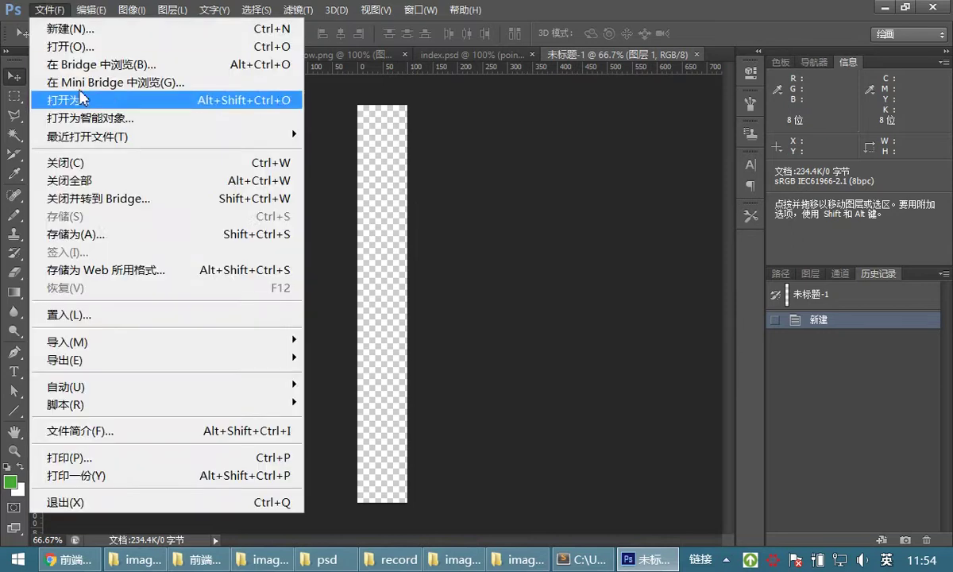
pyautogui.click(111, 235)
pyautogui.click(550, 46)
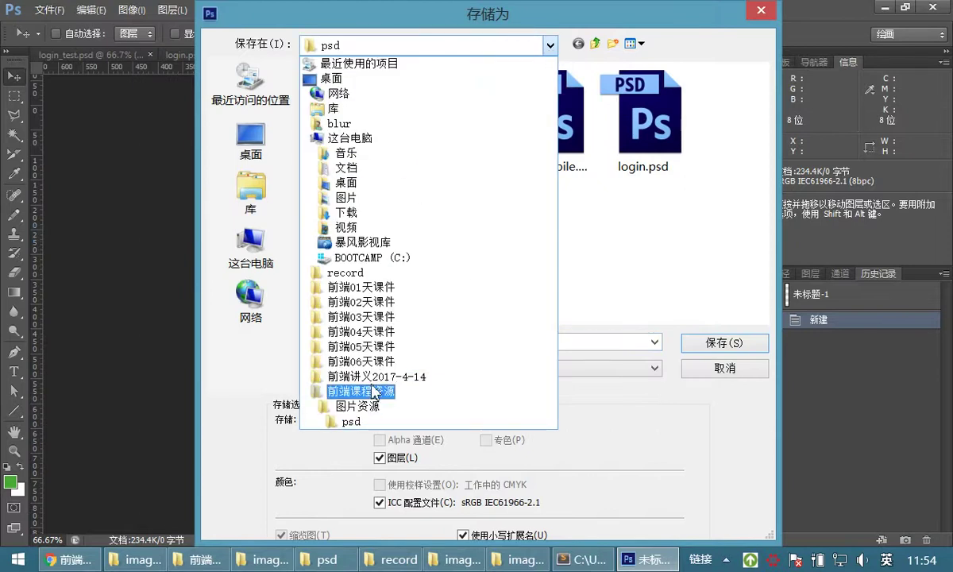
pyautogui.click(361, 362)
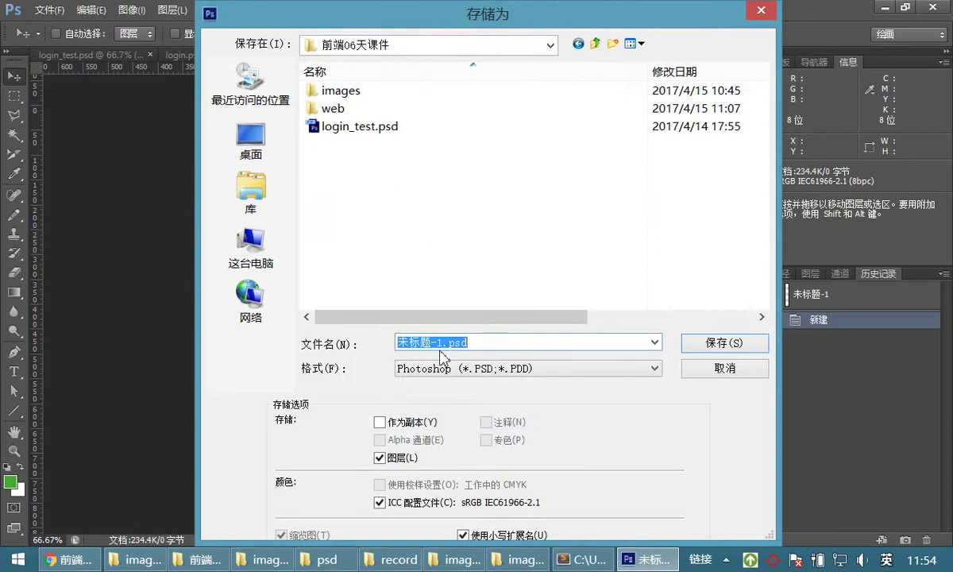
pyautogui.moveTo(443, 343); pyautogui.dragTo(354, 344)
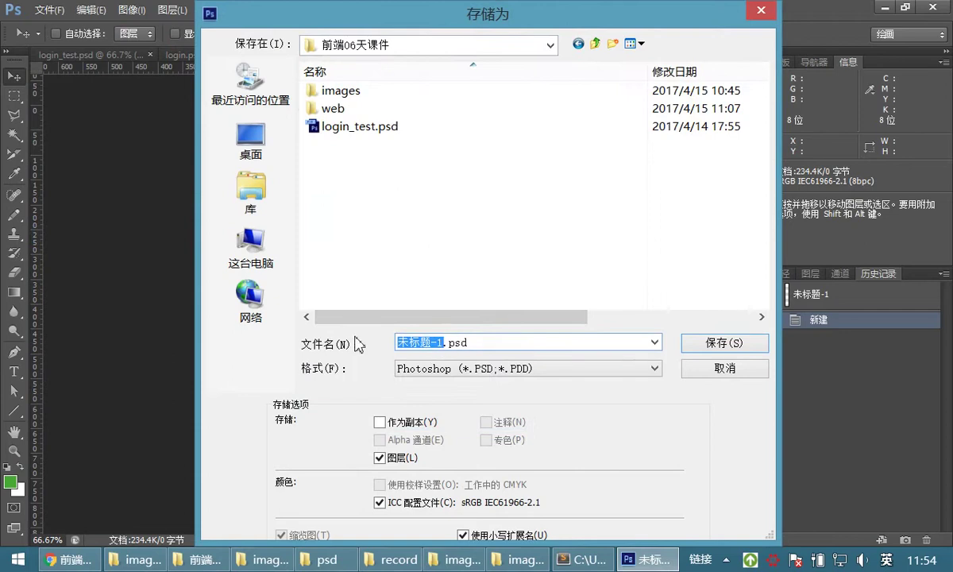
pyautogui.write('icon')
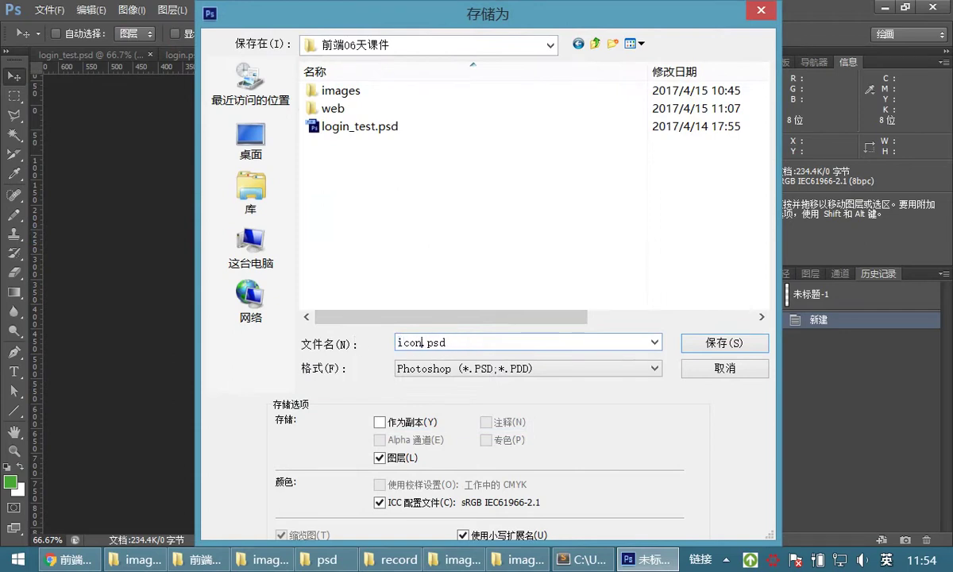
pyautogui.write('s')
pyautogui.click(698, 343)
pyautogui.click(627, 168)
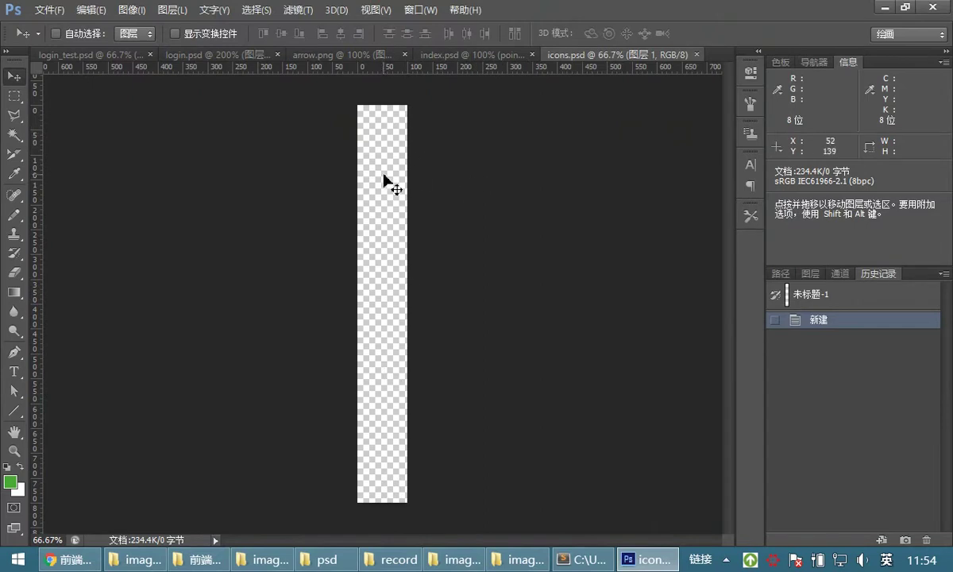
# Step: Look through the icon files in the web images folder in File Explorer and return to Photoshop
pyautogui.click(512, 560)
pyautogui.doubleClick(365, 10)
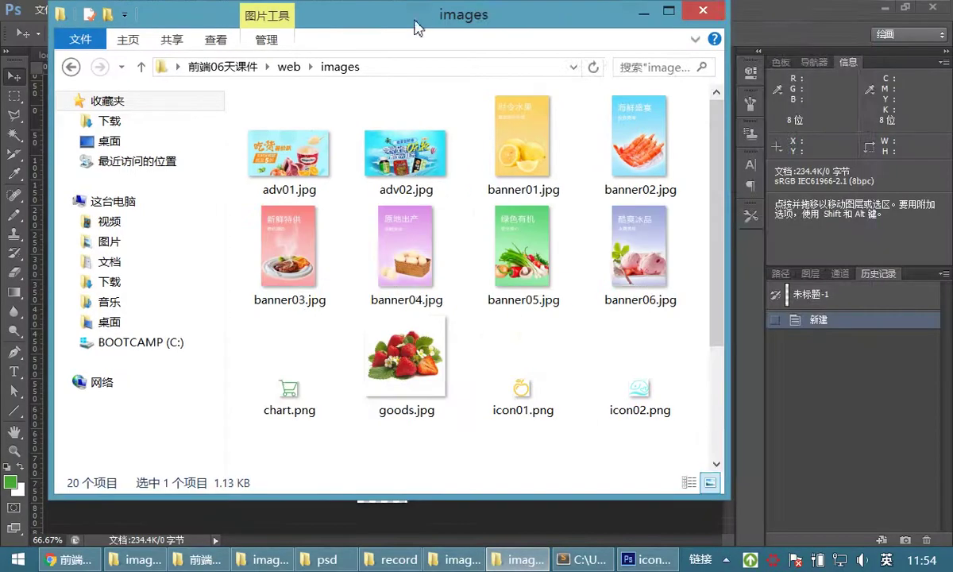
pyautogui.moveTo(372, 25); pyautogui.dragTo(531, 20)
pyautogui.moveTo(889, 315); pyautogui.dragTo(891, 454)
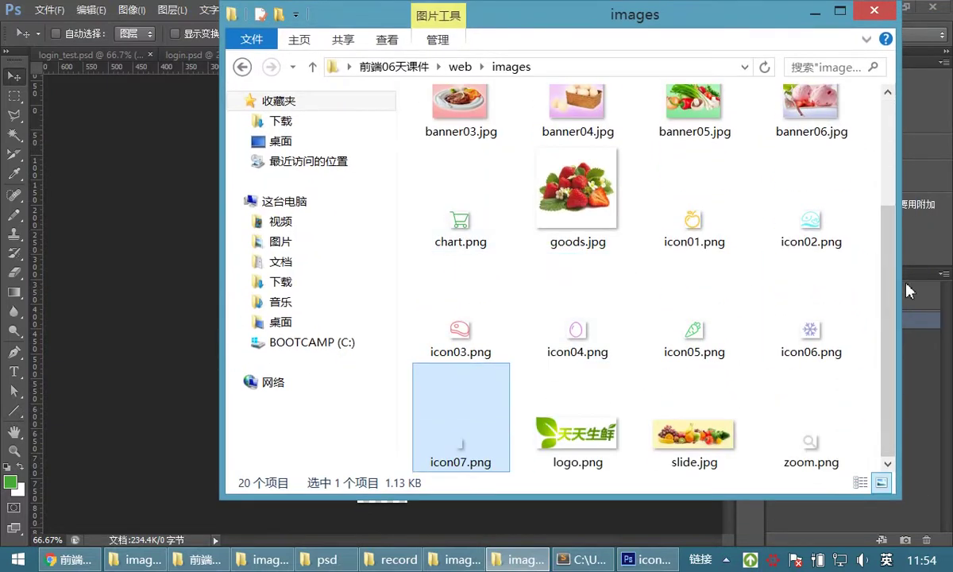
pyautogui.scroll(2, 889, 293)
pyautogui.click(84, 562)
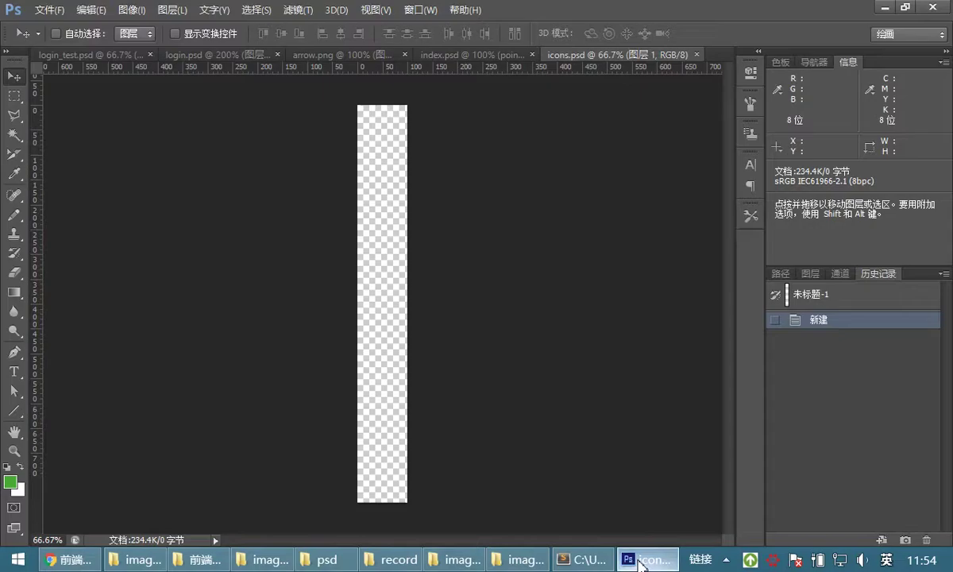
pyautogui.click(649, 559)
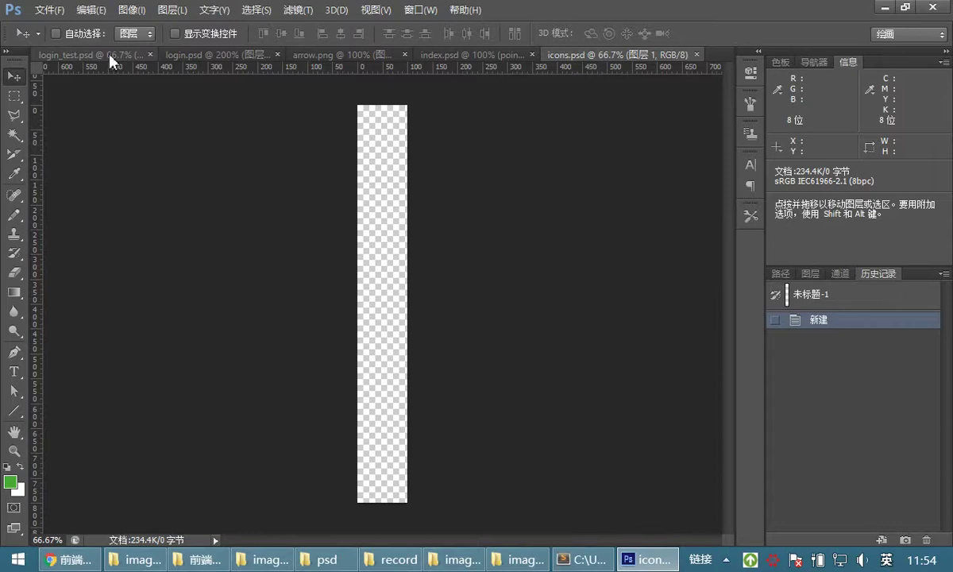
# Step: Examine the search, shopping-cart and category icons in the index.psd page design, and return to icons.psd
pyautogui.click(444, 57)
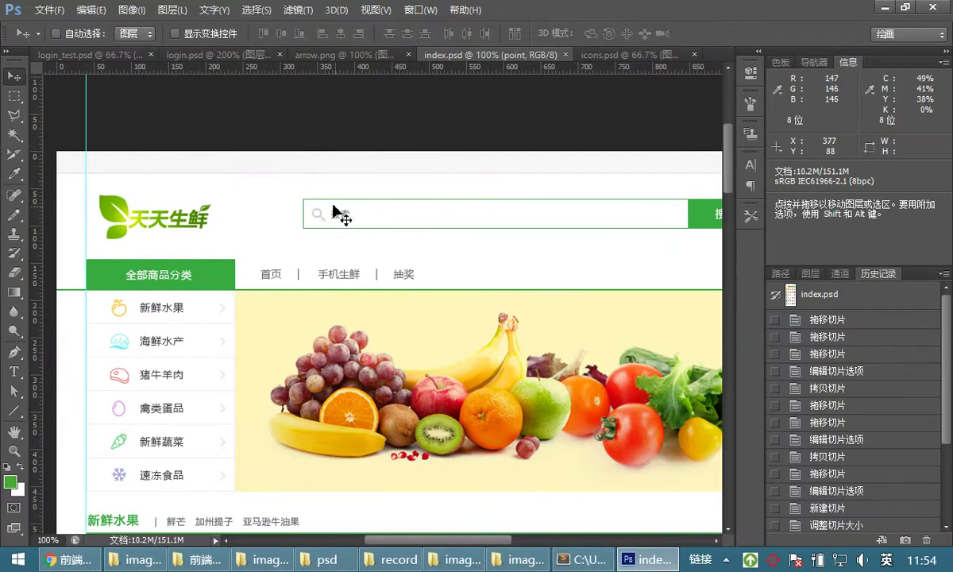
pyautogui.press('space')
pyautogui.moveTo(512, 241); pyautogui.dragTo(438, 266)
pyautogui.hscroll(3, 513, 254)
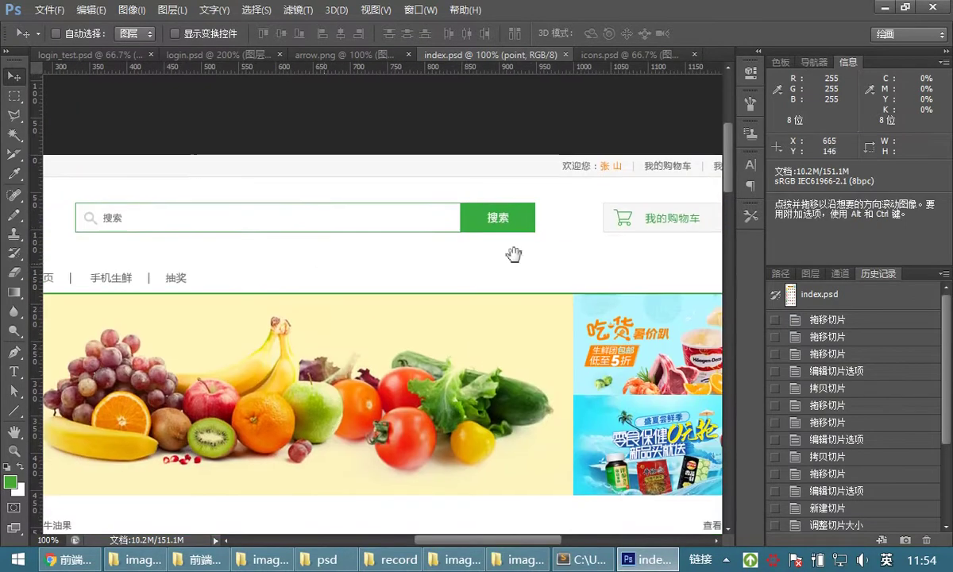
pyautogui.moveTo(379, 249); pyautogui.dragTo(508, 239)
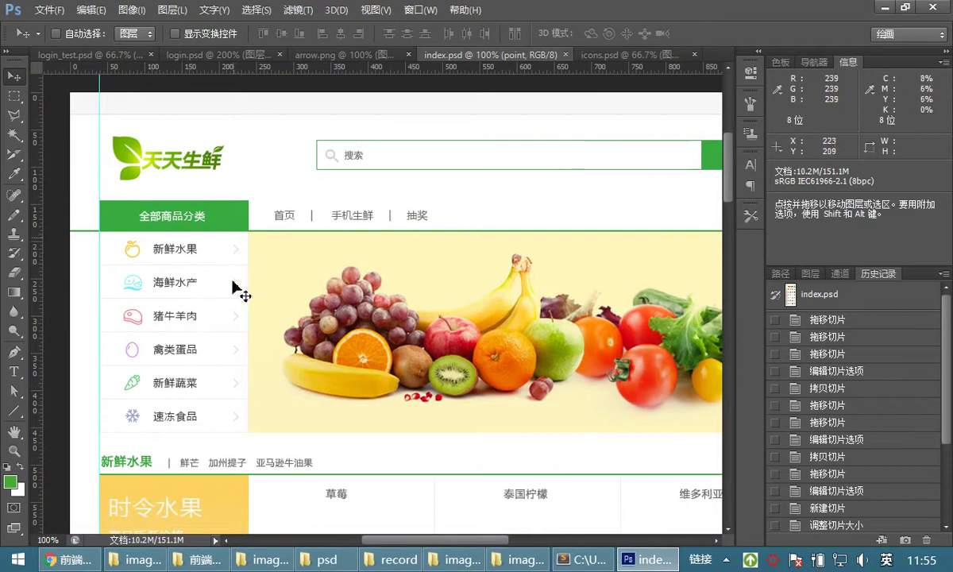
pyautogui.press('space')
pyautogui.moveTo(335, 165); pyautogui.dragTo(269, 210)
pyautogui.click(606, 56)
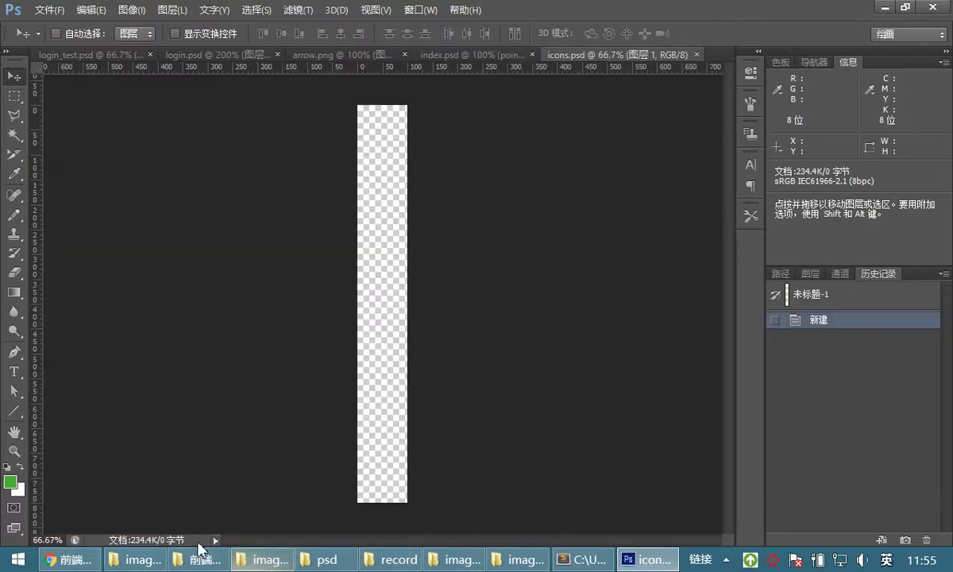
# Step: Place zoom.png from the web images folder in File Explorer into the icons.psd document in Photoshop
pyautogui.moveTo(147, 568)
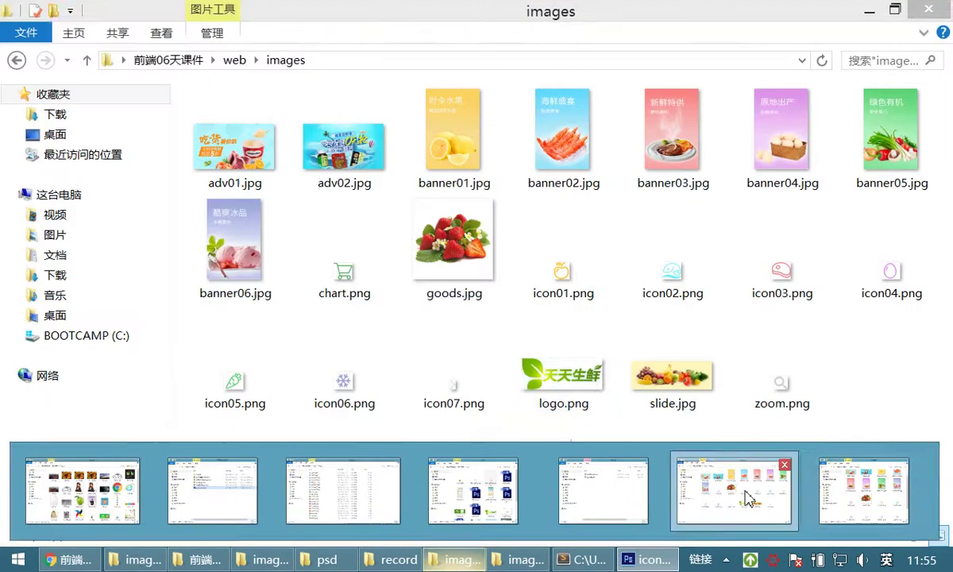
pyautogui.click(699, 490)
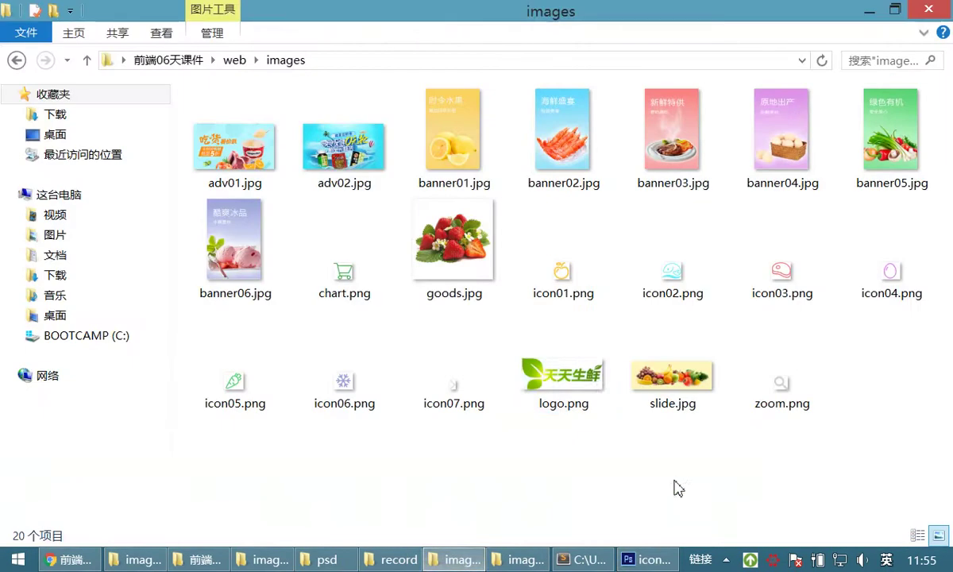
pyautogui.moveTo(425, 17); pyautogui.dragTo(583, 49)
pyautogui.scroll(-2, 714, 340)
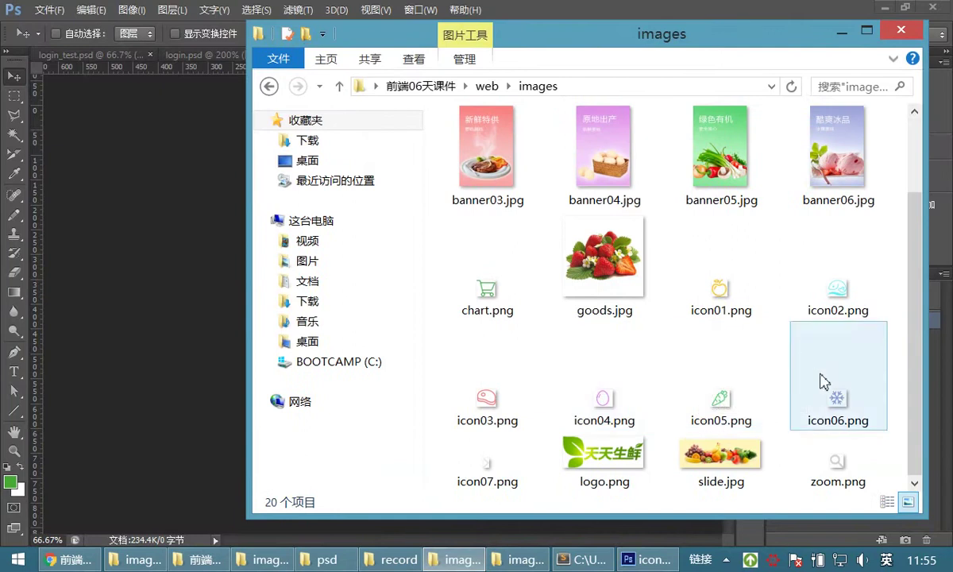
pyautogui.click(839, 464)
pyautogui.moveTo(567, 48); pyautogui.dragTo(205, 38)
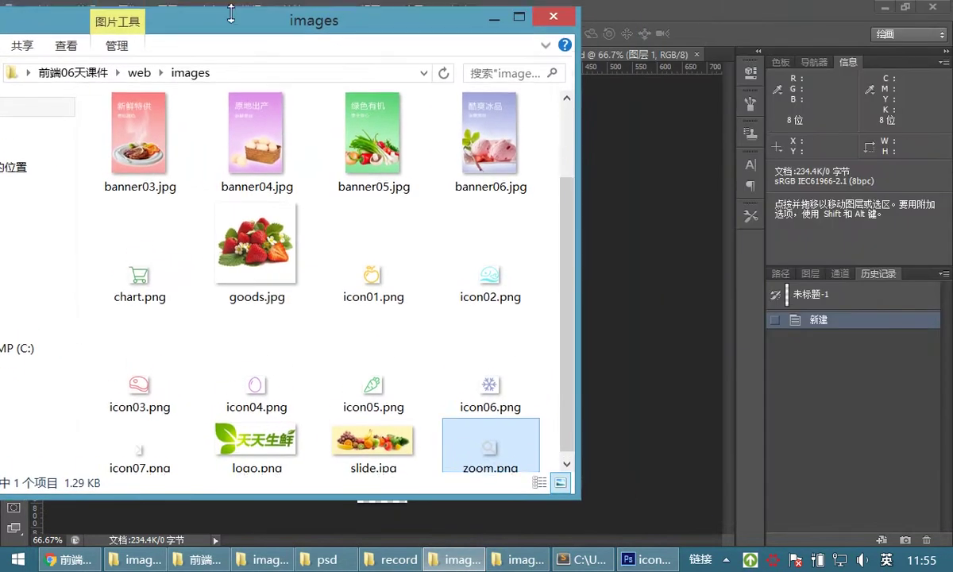
pyautogui.moveTo(367, 27); pyautogui.dragTo(127, 21)
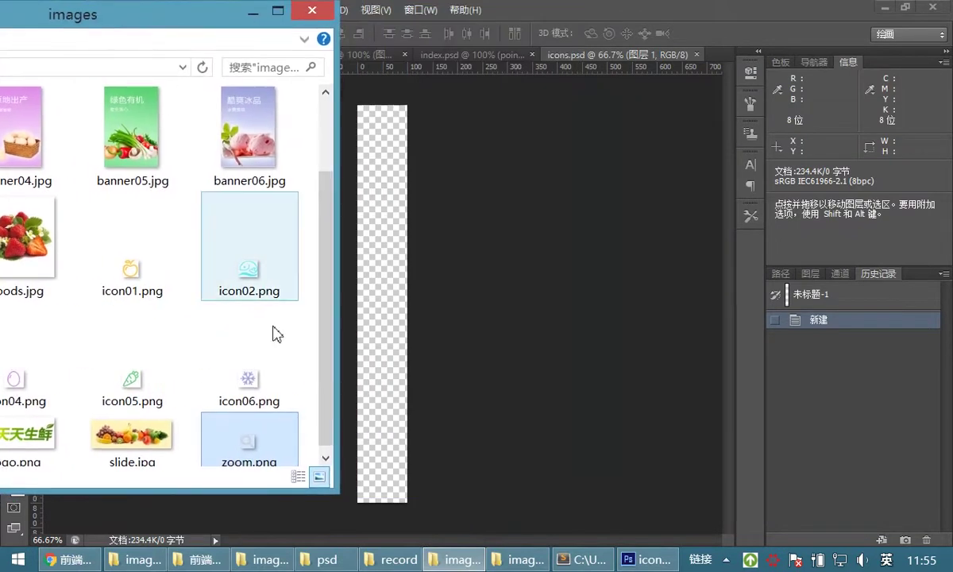
pyautogui.moveTo(249, 447); pyautogui.dragTo(381, 262)
pyautogui.moveTo(371, 187); pyautogui.dragTo(373, 187)
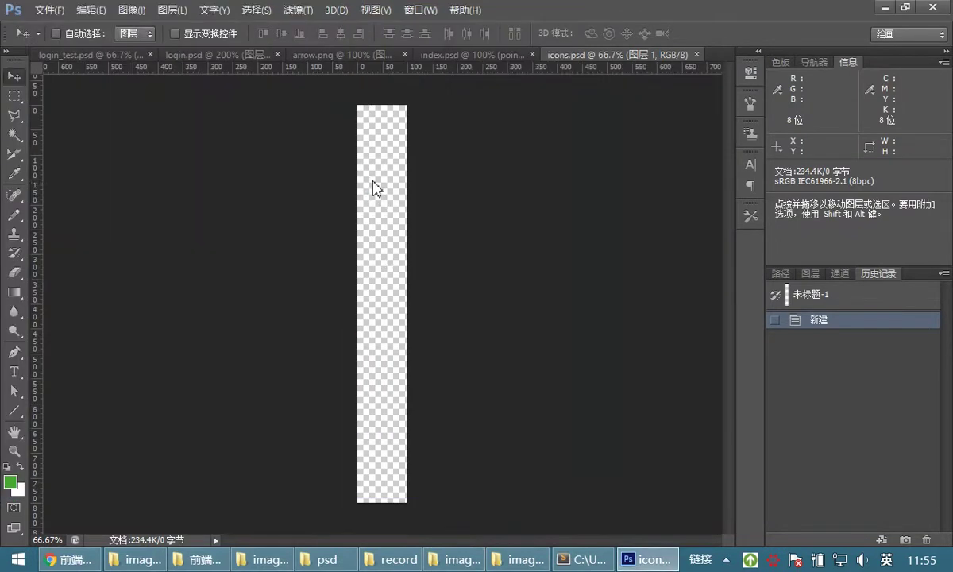
pyautogui.click(747, 33)
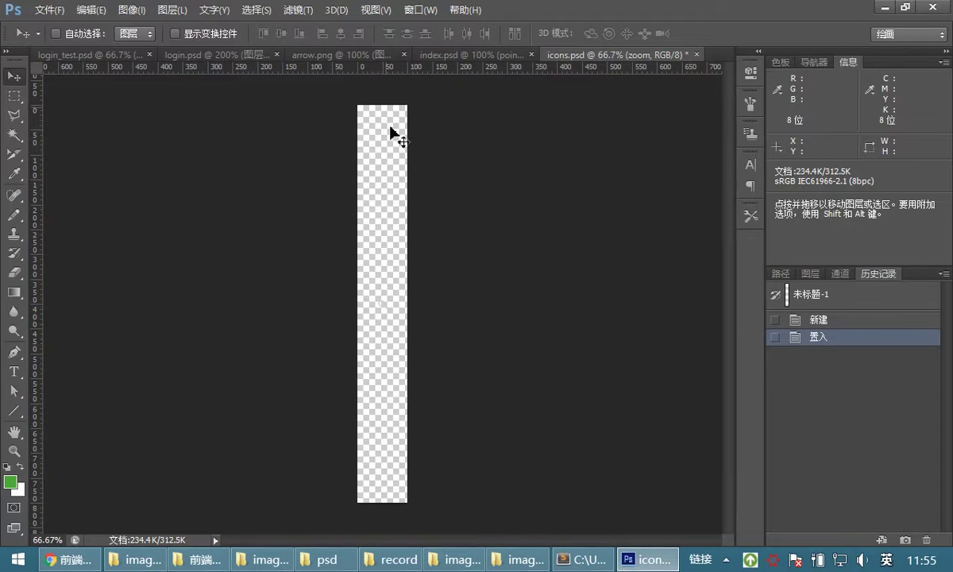
# Step: Add a new empty layer and move it below the zoom layer
pyautogui.click(812, 274)
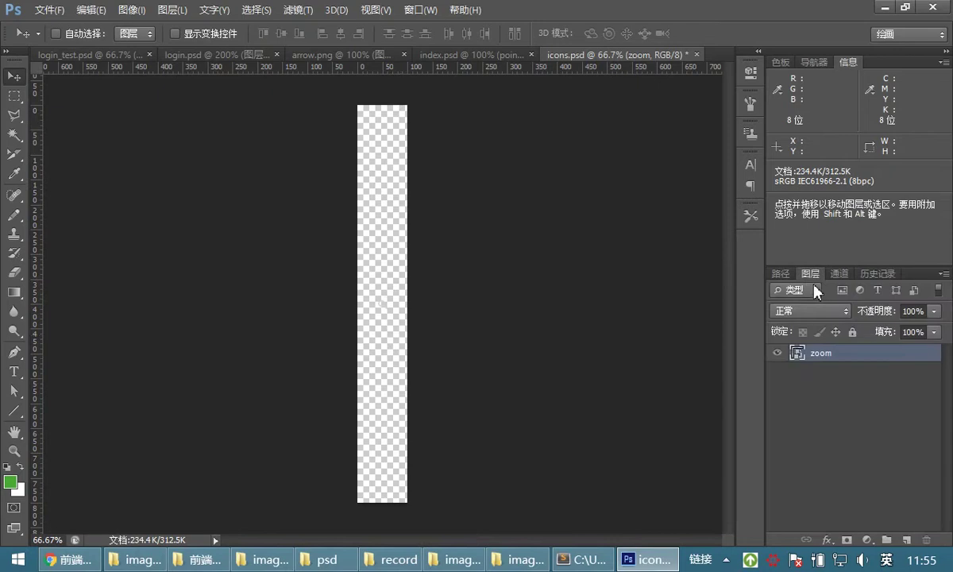
pyautogui.click(907, 539)
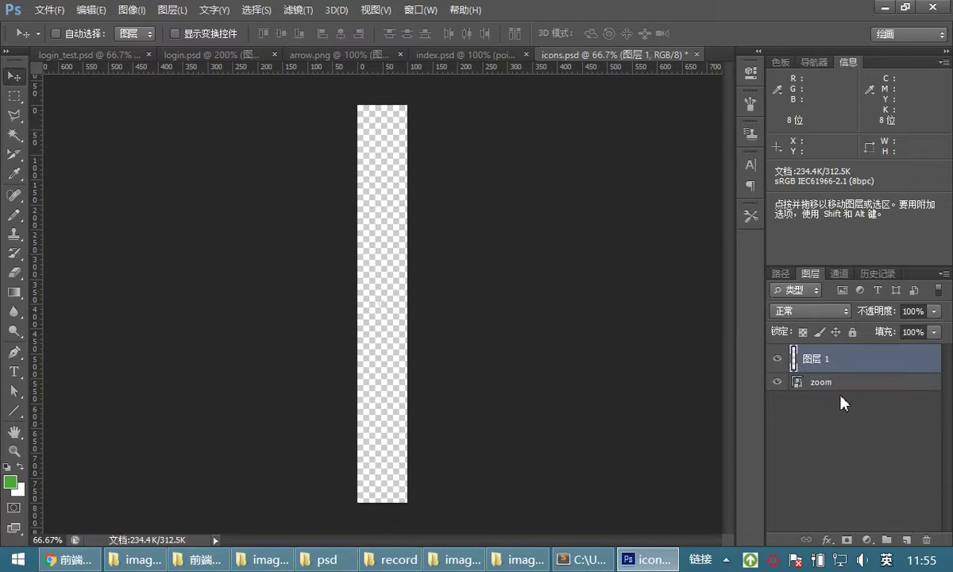
pyautogui.moveTo(846, 364)
pyautogui.mouseDown()
pyautogui.moveTo(851, 397)
pyautogui.moveTo(848, 373)
pyautogui.mouseUp()
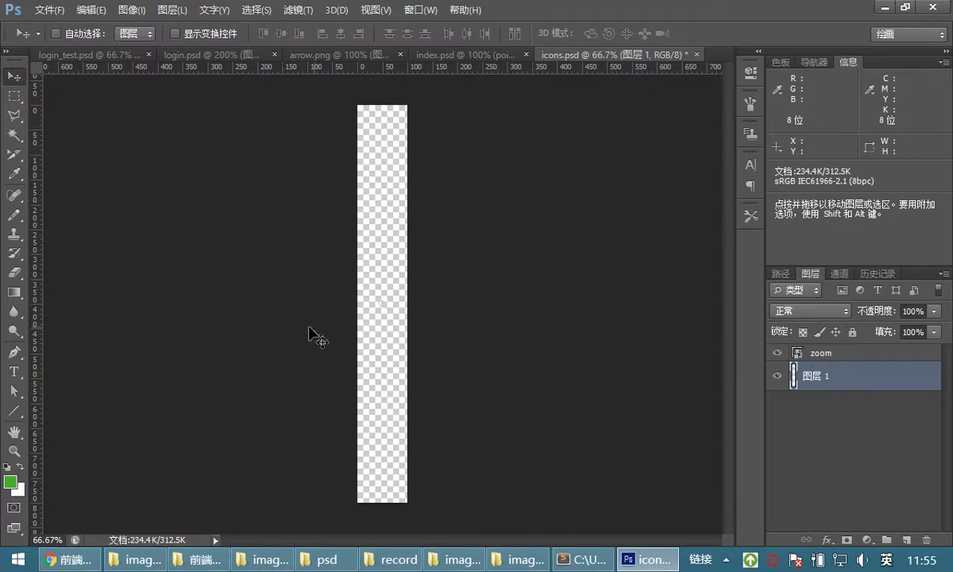
# Step: Set the foreground colour to a neutral dark grey, about RGB 102, 103, 102
pyautogui.click(10, 483)
pyautogui.click(459, 291)
pyautogui.click(459, 291)
pyautogui.click(816, 170)
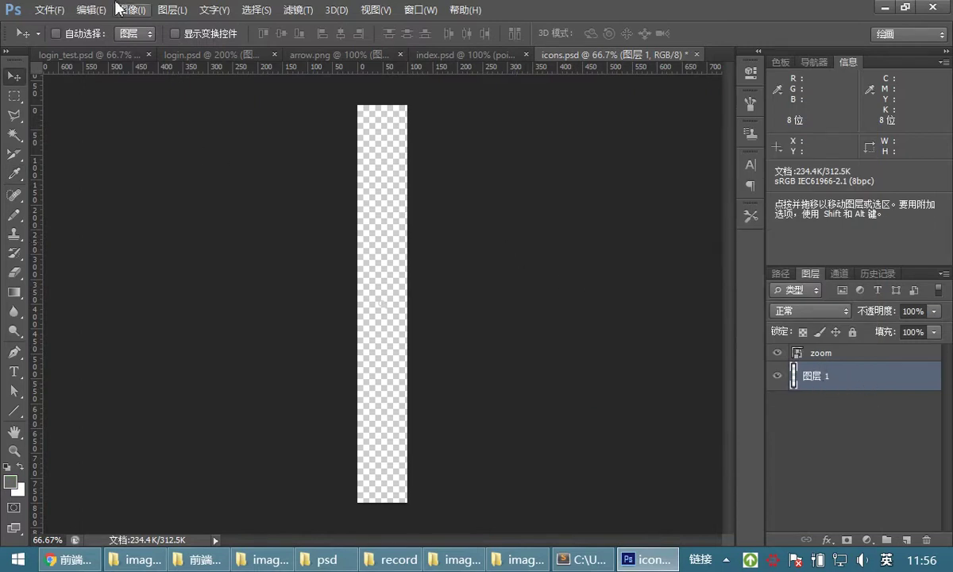
pyautogui.click(91, 11)
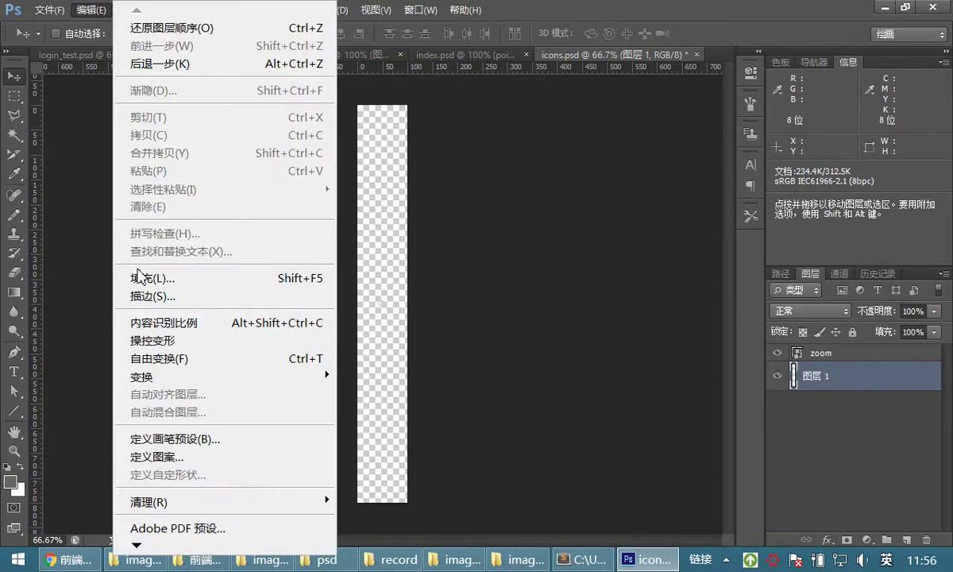
pyautogui.click(500, 52)
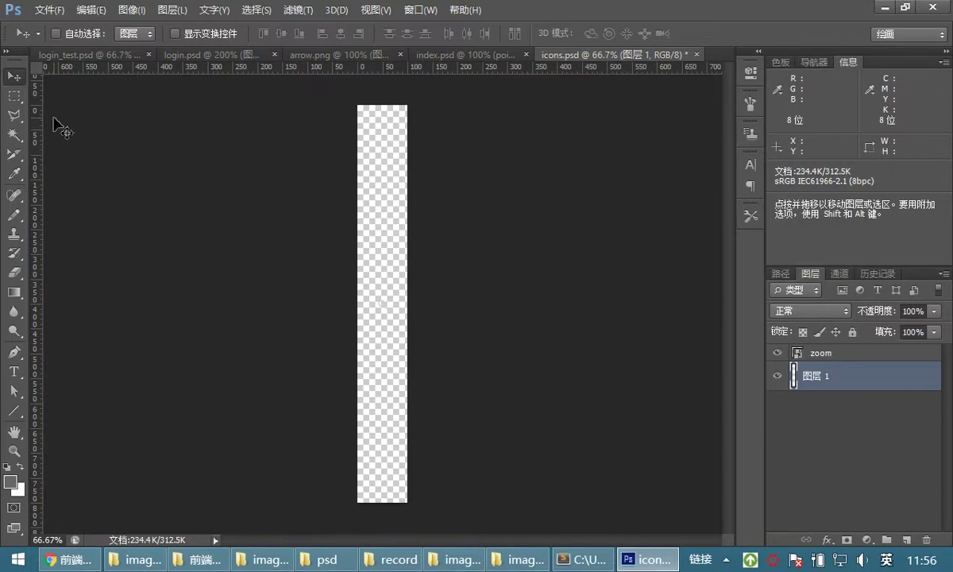
pyautogui.click(23, 98)
pyautogui.moveTo(357, 106); pyautogui.dragTo(430, 188)
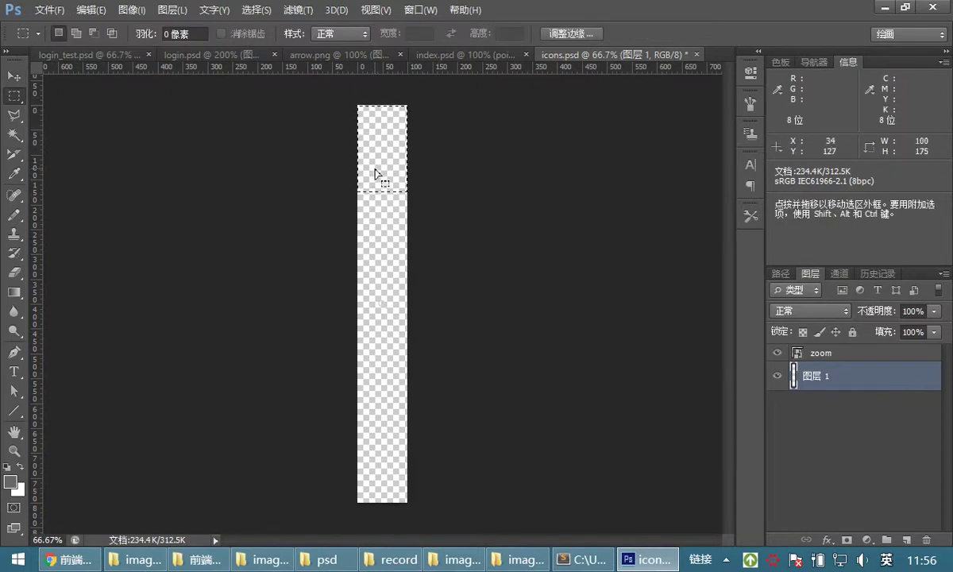
pyautogui.click(420, 170)
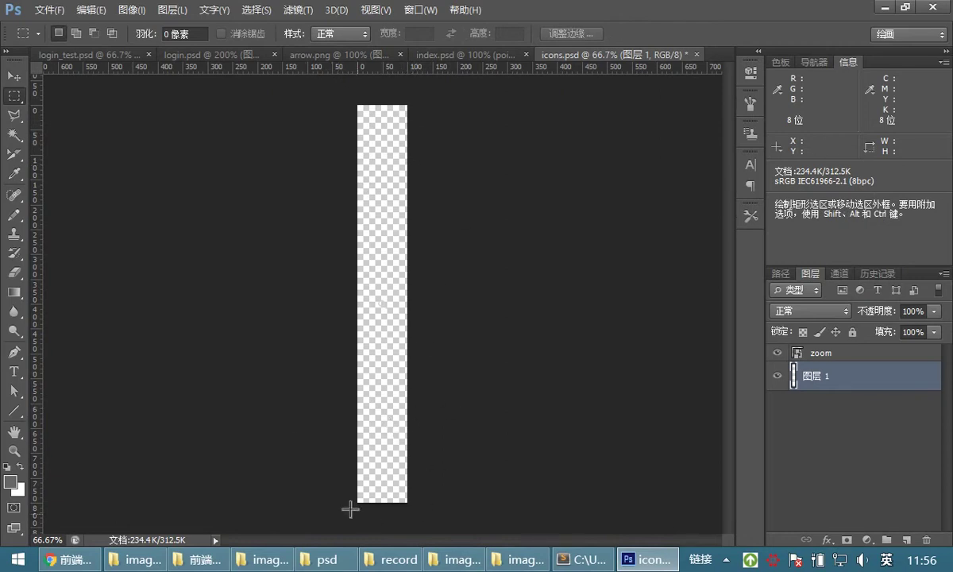
# Step: Fill the empty layer below the zoom layer with the foreground colour in normal mode at 100% opacity
pyautogui.click(89, 9)
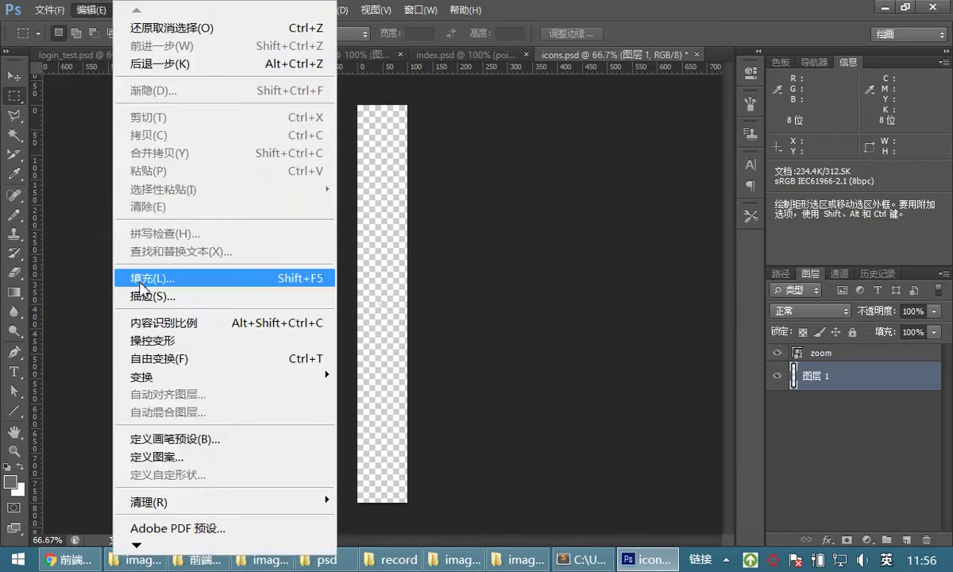
pyautogui.click(140, 281)
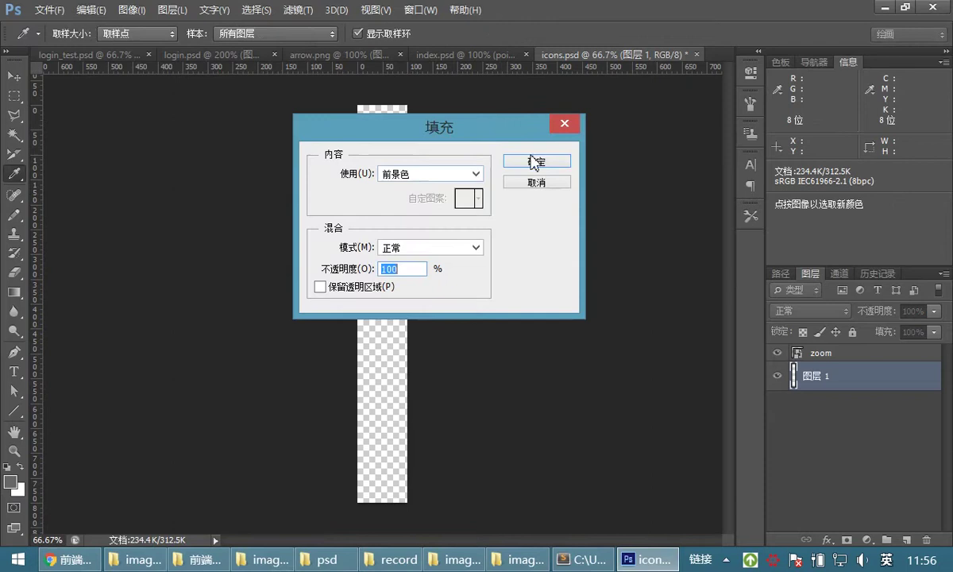
pyautogui.click(532, 162)
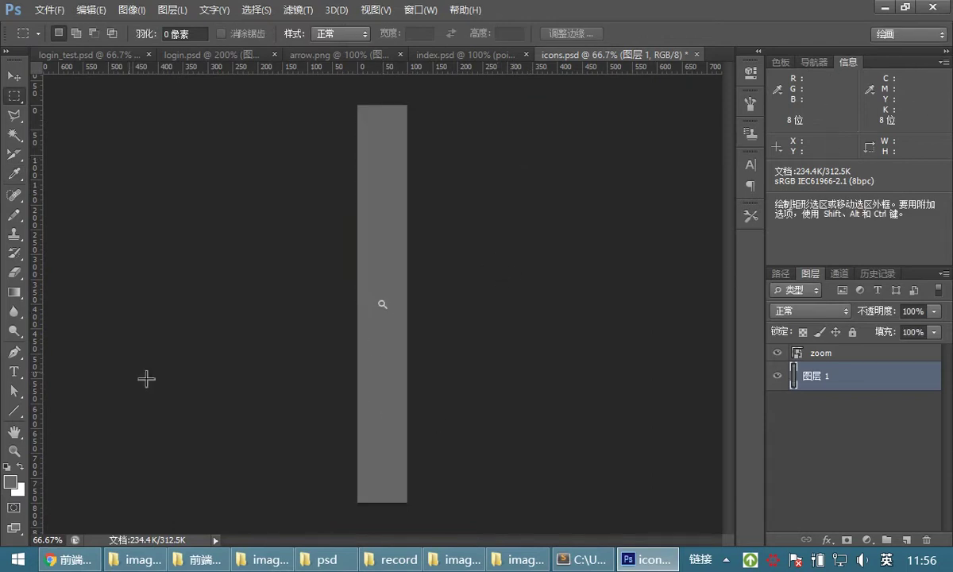
# Step: Move the magnifier icon on the zoom layer up to the top-left corner of the canvas
pyautogui.click(16, 449)
pyautogui.click(396, 333)
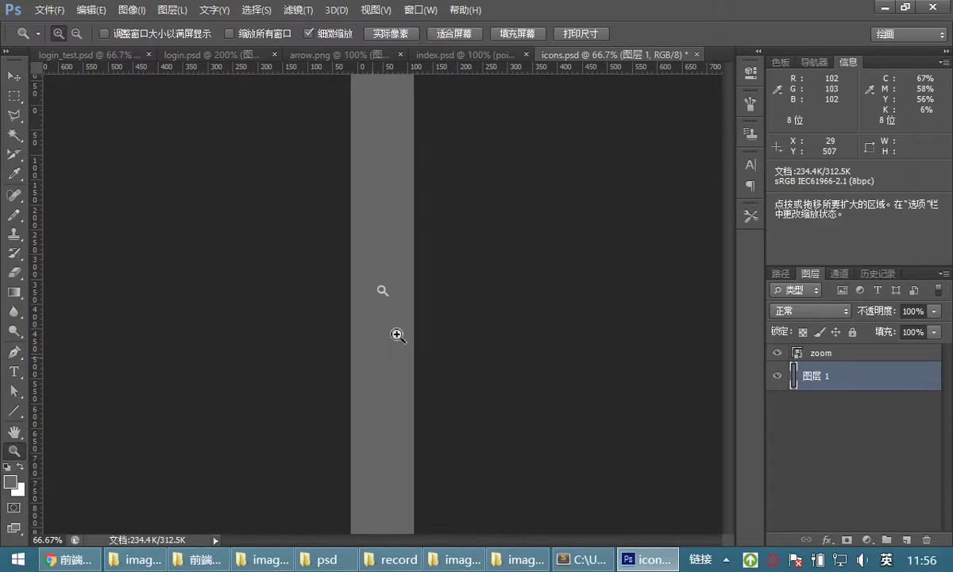
pyautogui.click(408, 285)
pyautogui.moveTo(401, 166); pyautogui.dragTo(382, 317)
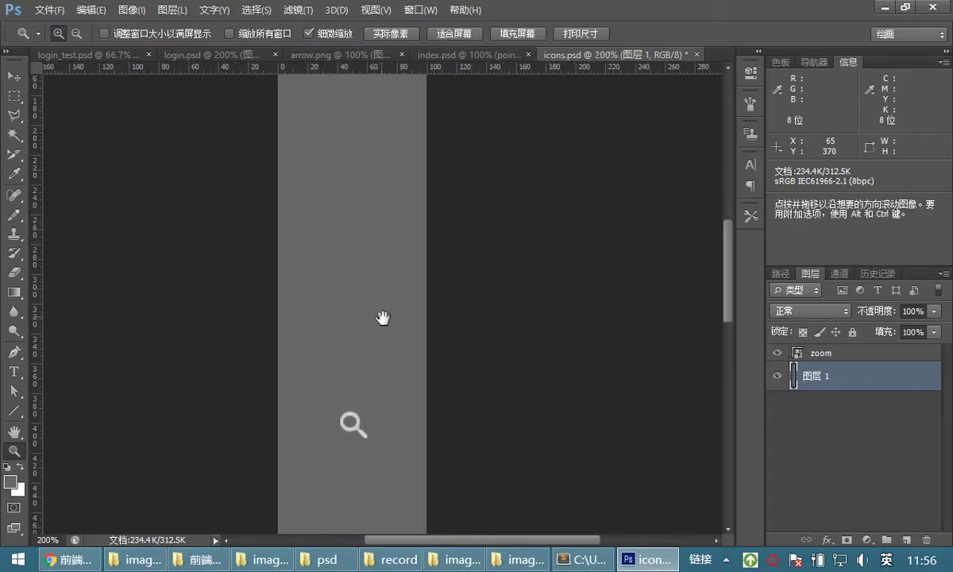
pyautogui.keyDown('alt'); pyautogui.click(362, 271); pyautogui.keyUp('alt')
pyautogui.moveTo(370, 214); pyautogui.dragTo(370, 274)
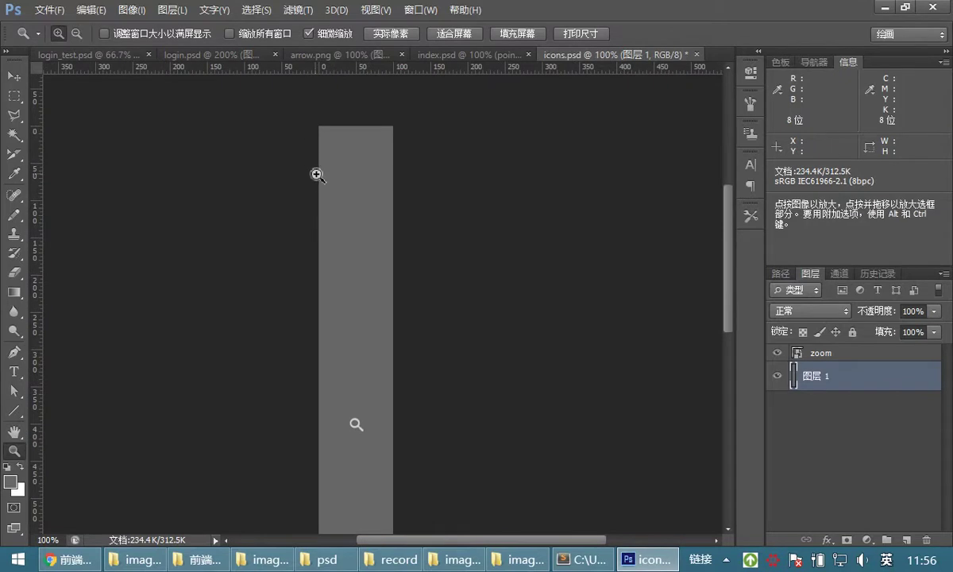
pyautogui.click(14, 76)
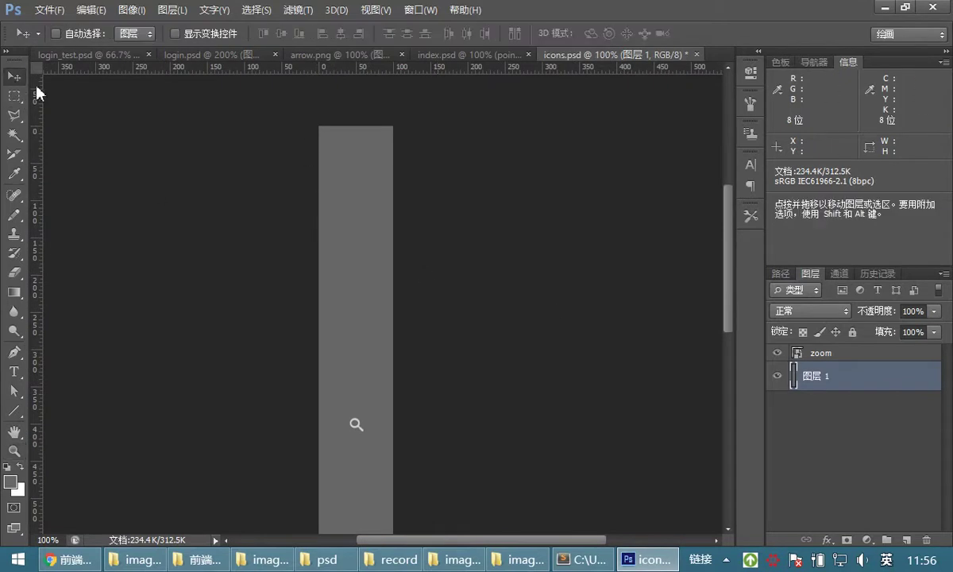
pyautogui.click(823, 355)
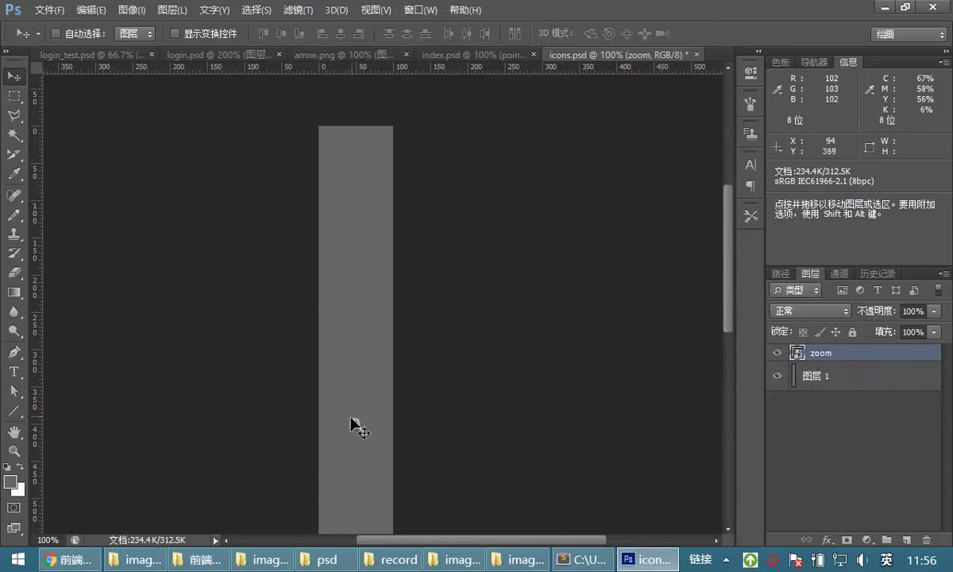
pyautogui.moveTo(340, 361); pyautogui.dragTo(330, 229)
# Step: Shift the magnifier icon about 1 pixel right and 1 pixel down from the canvas's top-left corner
pyautogui.click(15, 450)
pyautogui.click(280, 167)
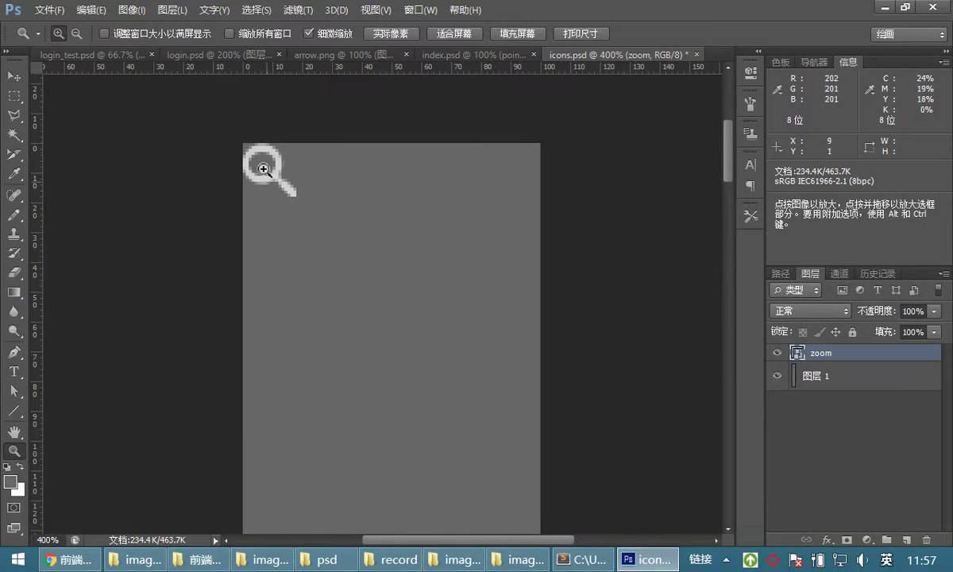
pyautogui.click(14, 76)
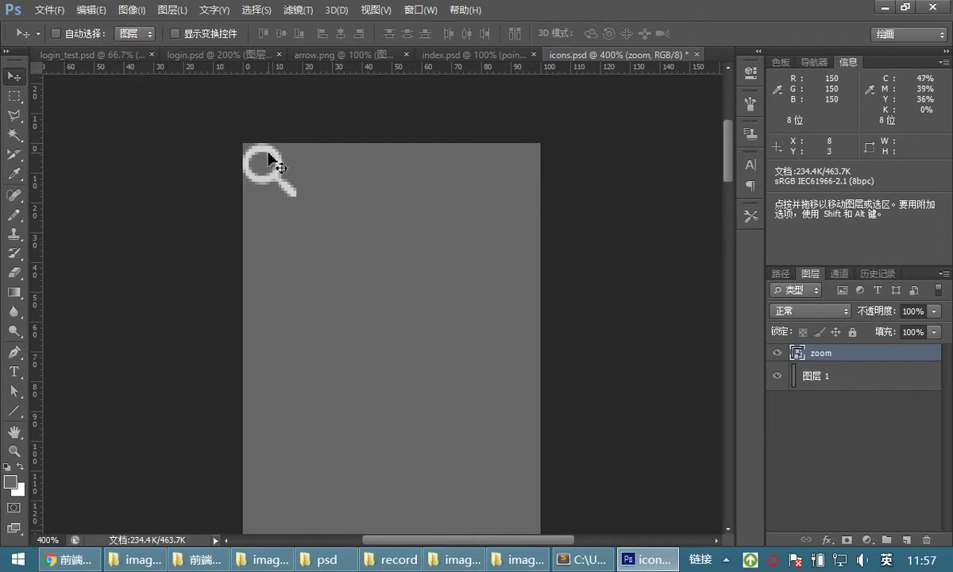
pyautogui.moveTo(287, 173); pyautogui.dragTo(290, 177)
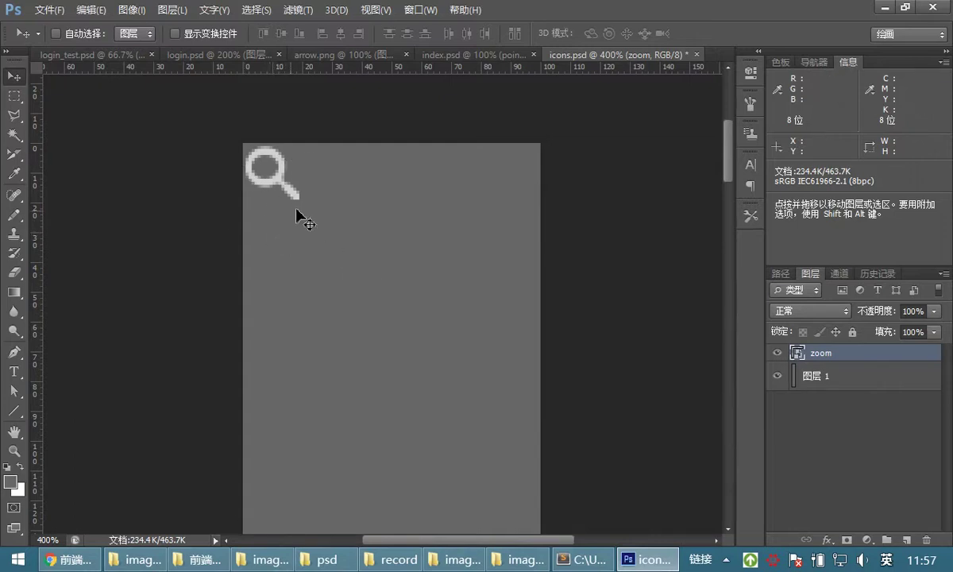
pyautogui.scroll(-2, 341, 270)
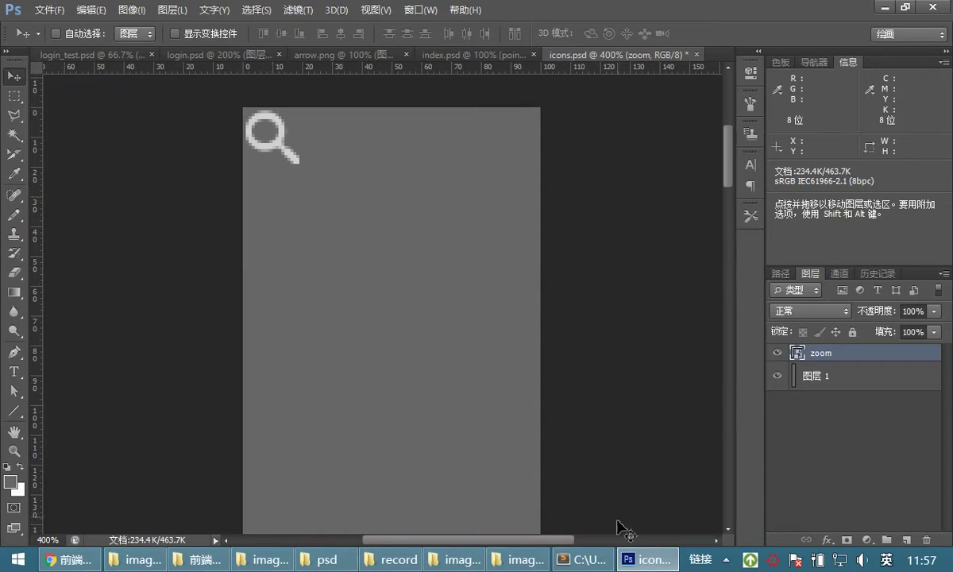
# Step: Select a 64 by 50 px rectangle from the canvas's top-left corner and place a horizontal guide along its lower edge
pyautogui.click(624, 566)
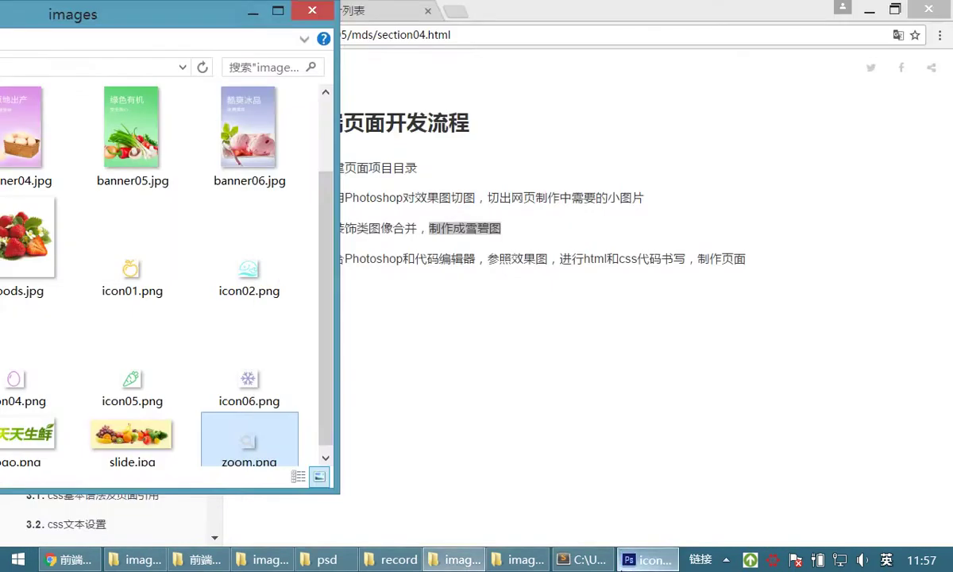
pyautogui.click(624, 562)
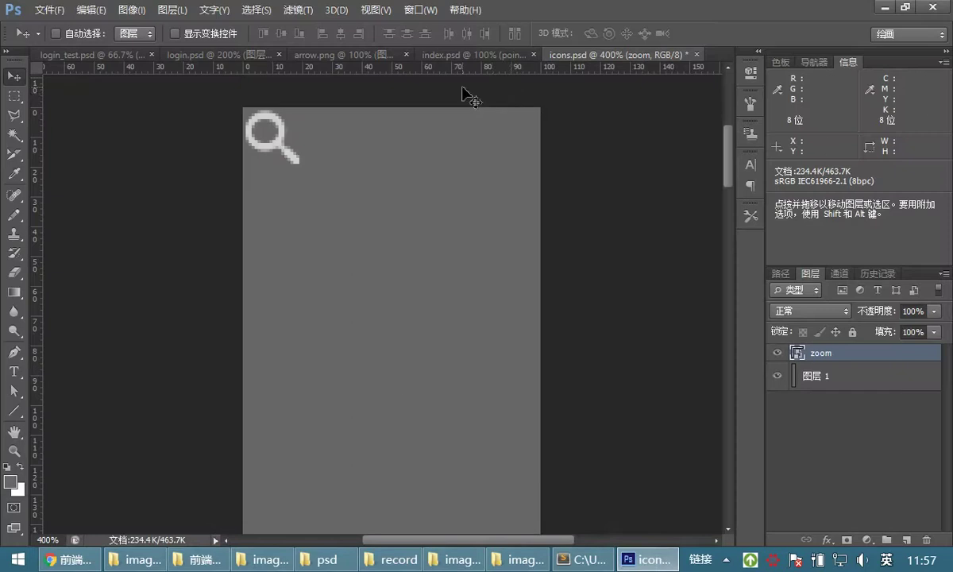
pyautogui.click(14, 96)
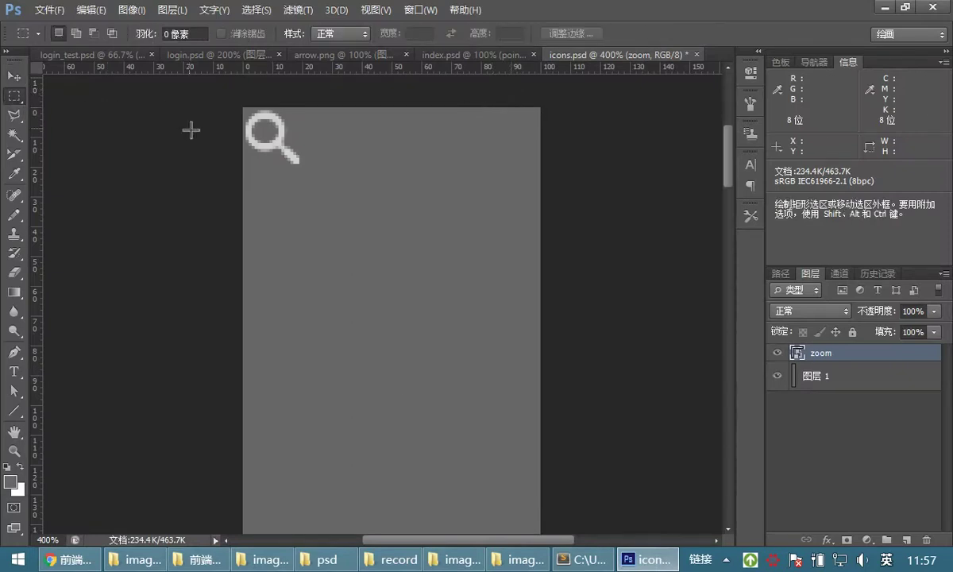
pyautogui.moveTo(243, 108); pyautogui.dragTo(434, 257)
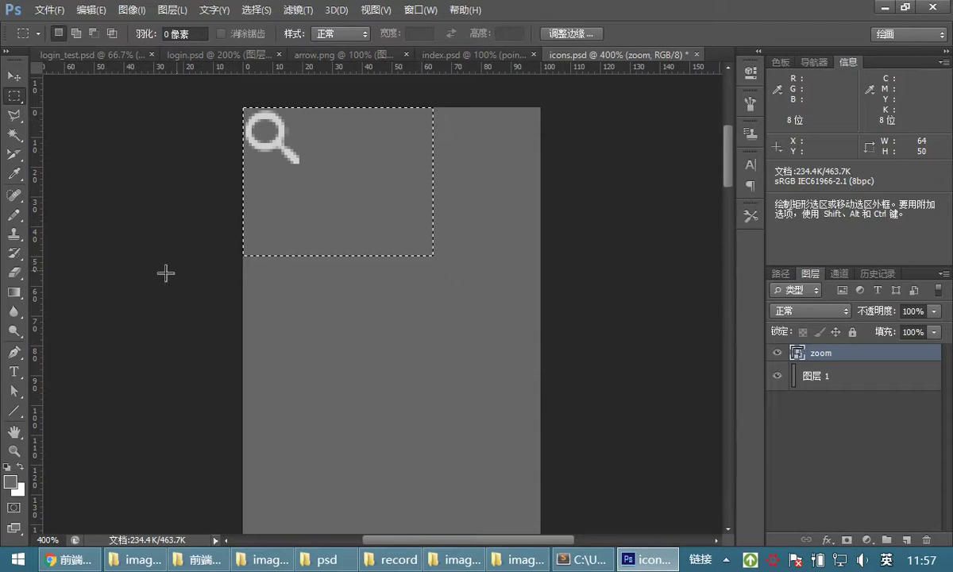
pyautogui.moveTo(343, 67); pyautogui.dragTo(341, 264)
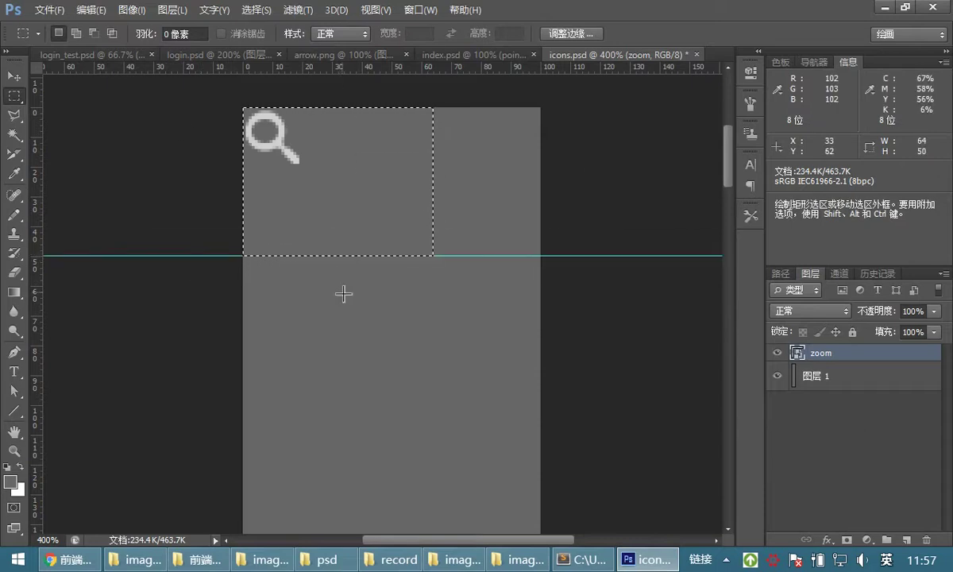
# Step: Shift the 50 px high selection down in 50 px increments, adding horizontal guides at 100 px and 150 px
pyautogui.moveTo(357, 155); pyautogui.dragTo(356, 307)
pyautogui.scroll(-3, 332, 321)
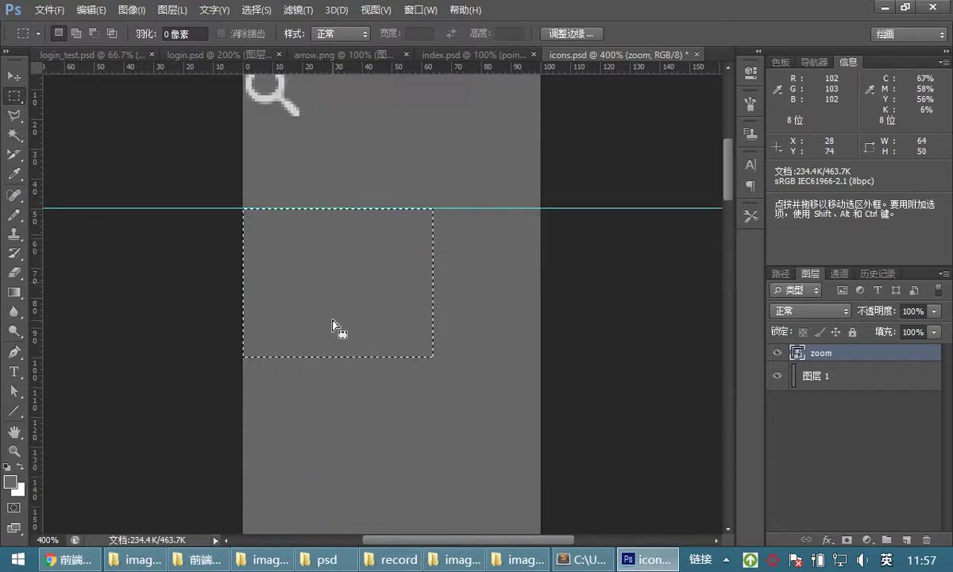
pyautogui.moveTo(366, 68); pyautogui.dragTo(351, 310)
pyautogui.moveTo(357, 234); pyautogui.dragTo(354, 381)
pyautogui.moveTo(355, 70); pyautogui.dragTo(340, 458)
pyautogui.scroll(-5, 347, 356)
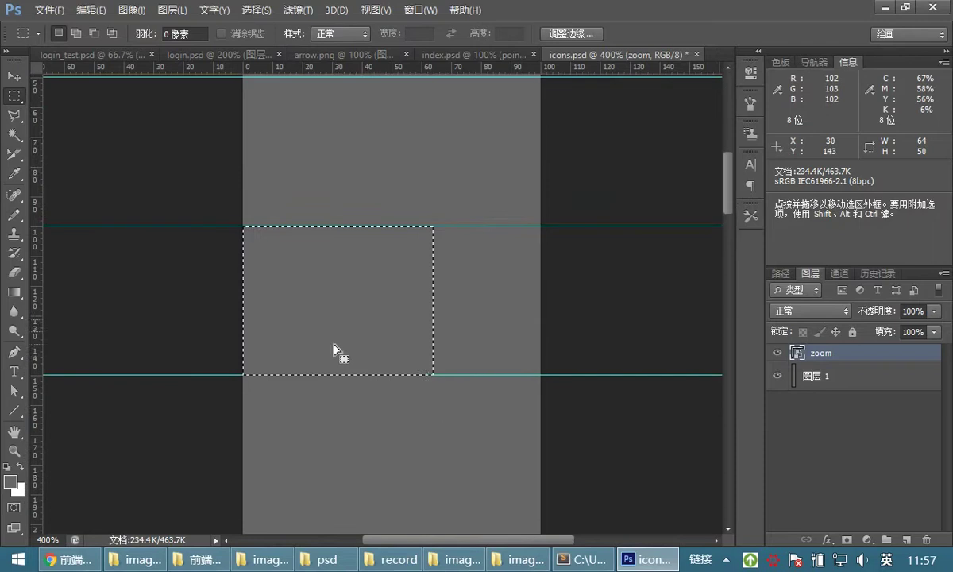
# Step: Continue shifting the selection down by its own height, adding horizontal guides at 200 px and 250 px
pyautogui.moveTo(347, 188); pyautogui.dragTo(351, 340)
pyautogui.moveTo(354, 68); pyautogui.dragTo(342, 404)
pyautogui.moveTo(353, 313); pyautogui.dragTo(350, 441)
pyautogui.scroll(-5, 382, 401)
pyautogui.moveTo(377, 69); pyautogui.dragTo(363, 417)
pyautogui.scroll(-2, 405, 349)
pyautogui.scroll(-4, 401, 347)
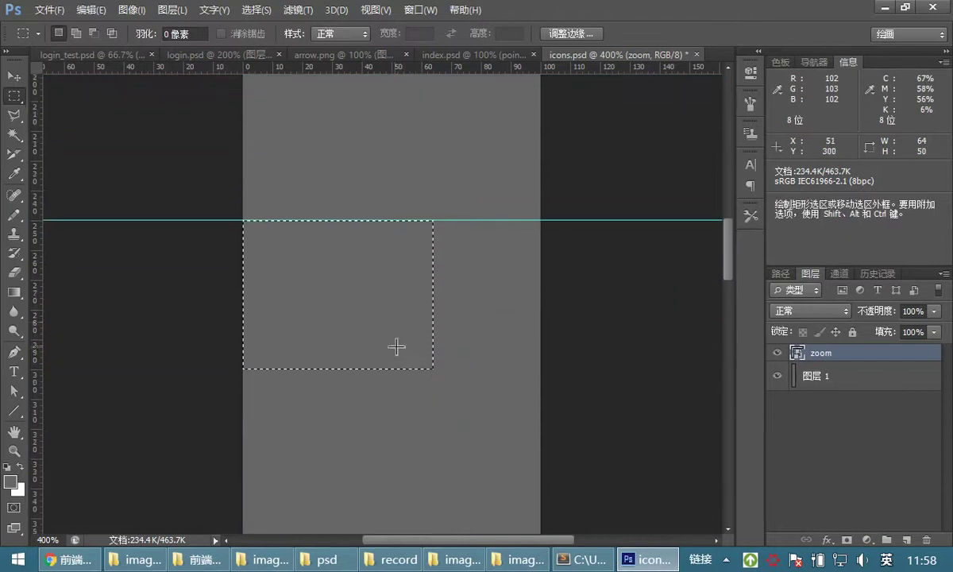
# Step: Close arrow.png and place a horizontal guide at 300 px in icons.psd, along the selection's lower edge
pyautogui.moveTo(347, 56); pyautogui.dragTo(561, 77)
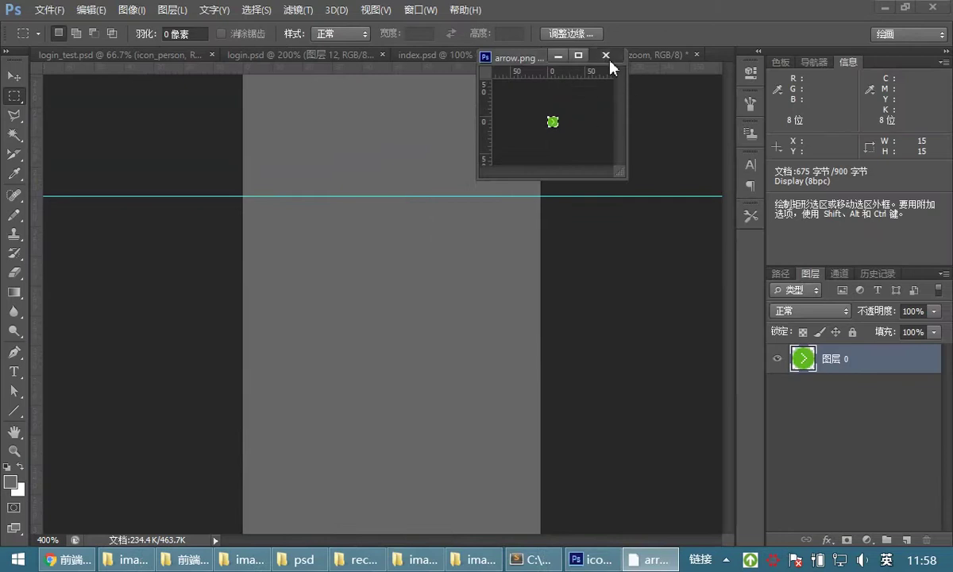
pyautogui.click(606, 56)
pyautogui.moveTo(433, 196); pyautogui.dragTo(243, 345)
pyautogui.moveTo(347, 74); pyautogui.dragTo(334, 344)
pyautogui.scroll(-3, 372, 323)
# Step: Add horizontal guides at 350 px and 400 px using the shifted selection, and clear the selection
pyautogui.moveTo(366, 227); pyautogui.dragTo(362, 334)
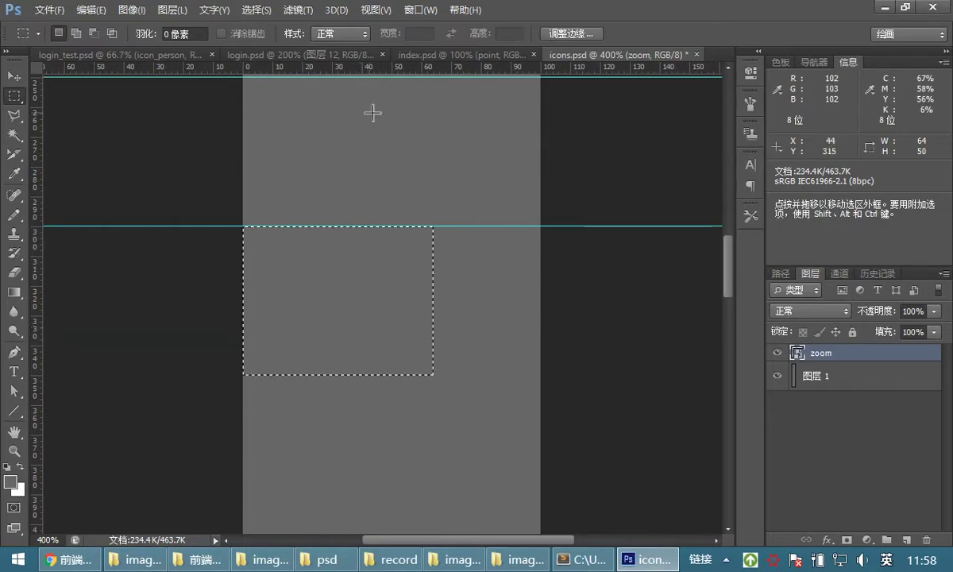
pyautogui.moveTo(379, 74); pyautogui.dragTo(356, 379)
pyautogui.scroll(-3, 370, 331)
pyautogui.moveTo(385, 227); pyautogui.dragTo(382, 347)
pyautogui.moveTo(353, 80); pyautogui.dragTo(341, 404)
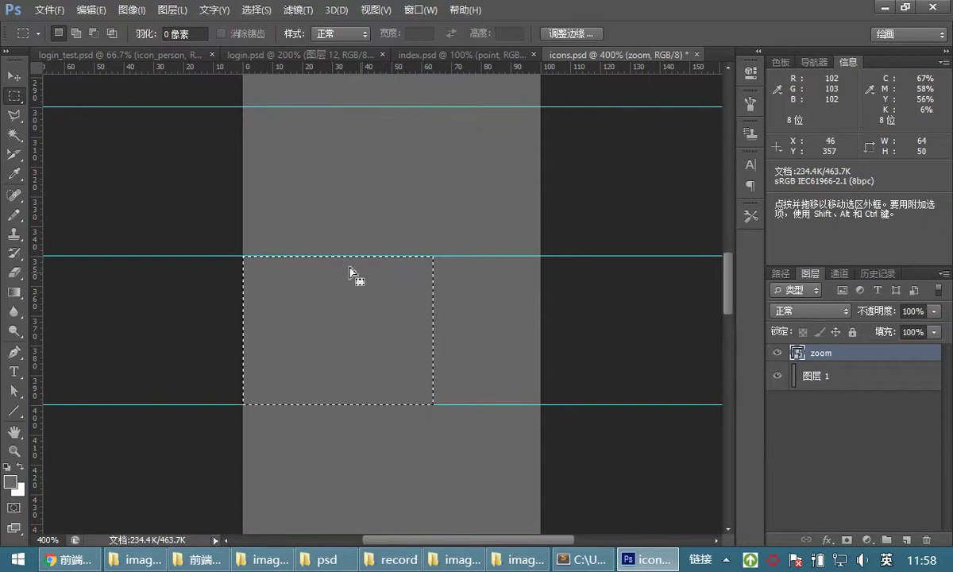
pyautogui.scroll(-1, 395, 266)
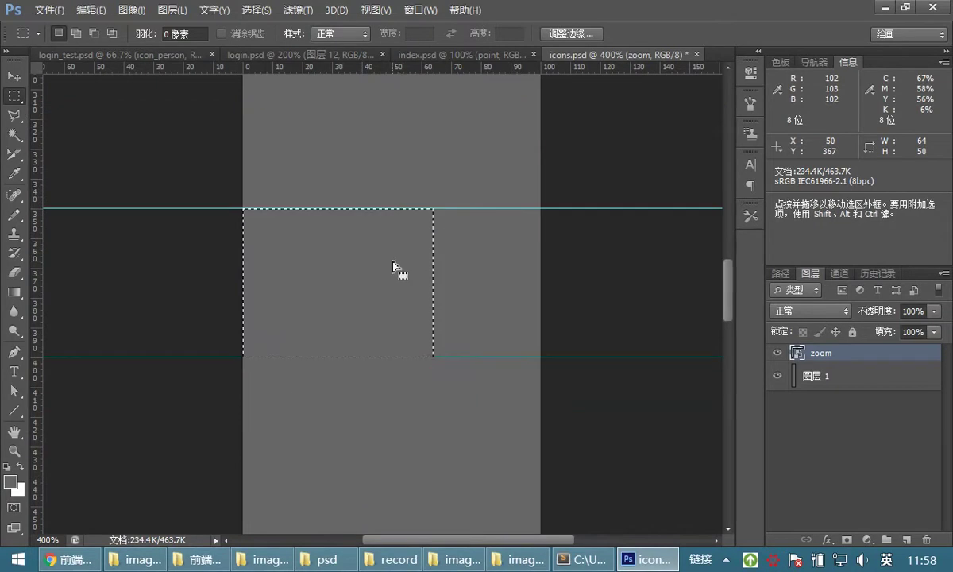
pyautogui.hotkey('ctrl', 'd')
# Step: Place chart.png from the web project's images folder into icons.psd at its original size
pyautogui.click(15, 450)
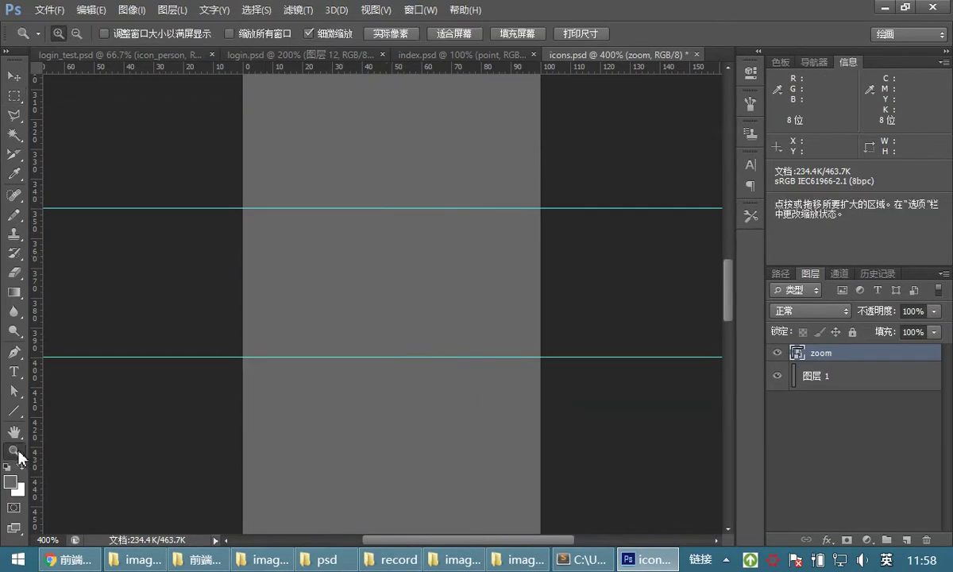
pyautogui.keyDown('alt'); pyautogui.click(419, 211); pyautogui.keyUp('alt')
pyautogui.moveTo(419, 211); pyautogui.dragTo(381, 324)
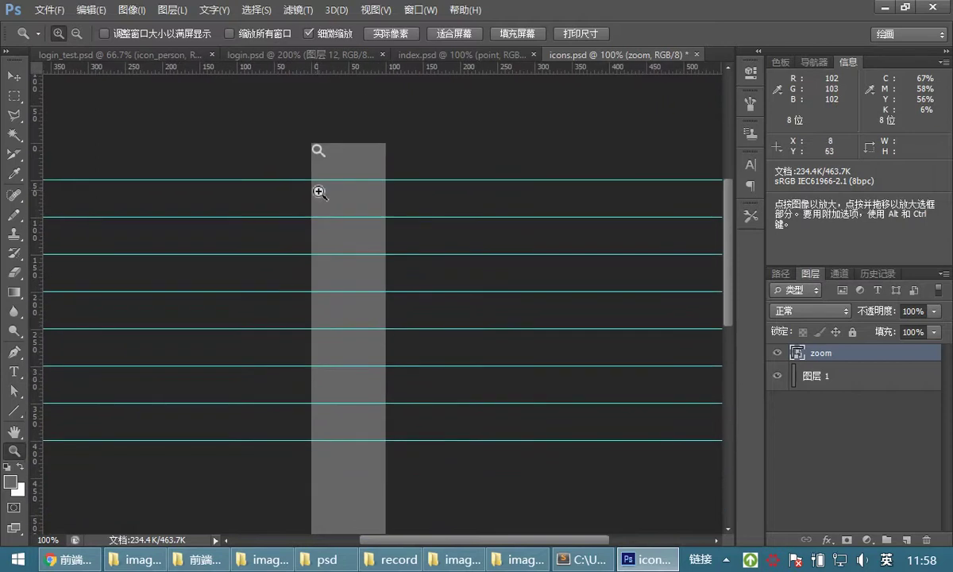
pyautogui.click(456, 561)
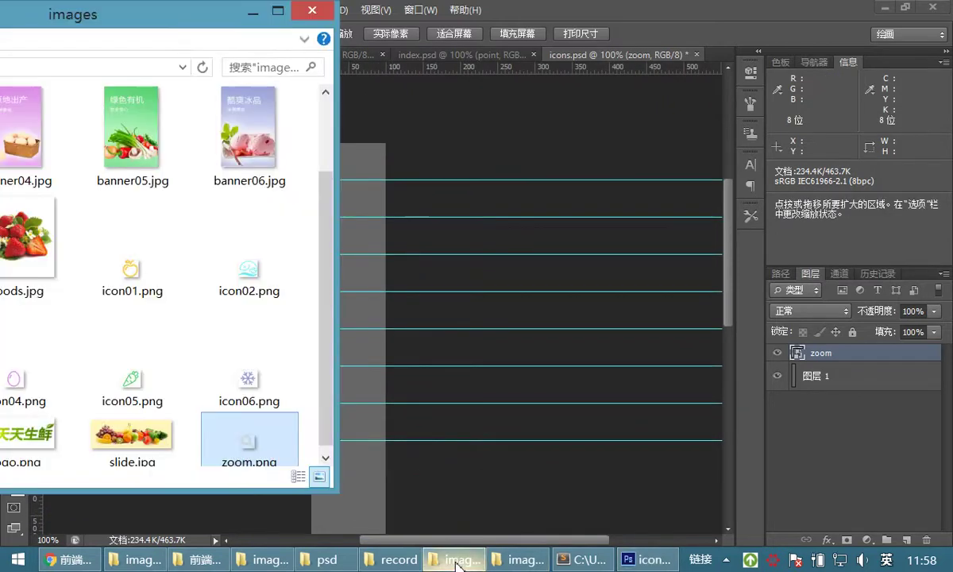
pyautogui.moveTo(187, 27); pyautogui.dragTo(663, 41)
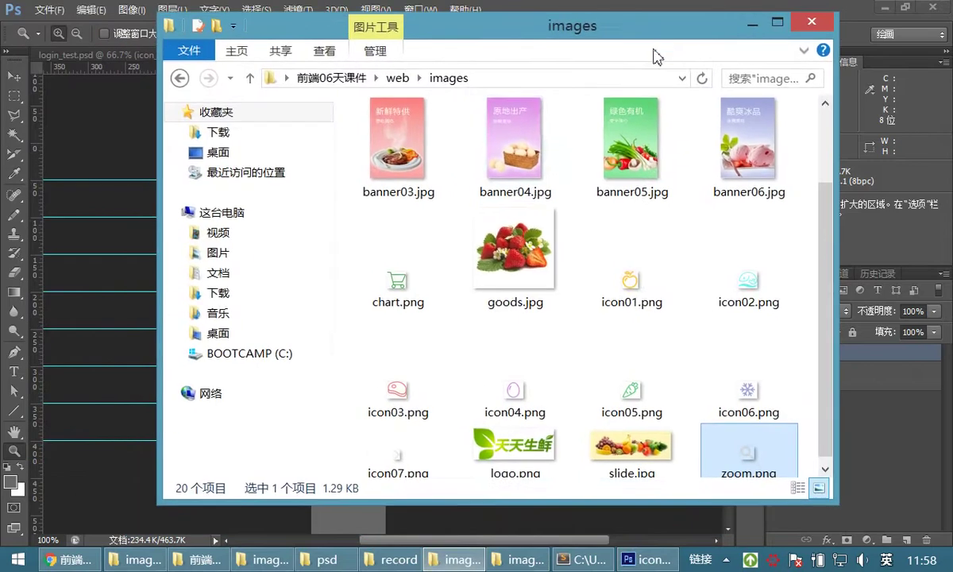
pyautogui.moveTo(456, 41); pyautogui.dragTo(674, 74)
pyautogui.moveTo(616, 314); pyautogui.dragTo(332, 209)
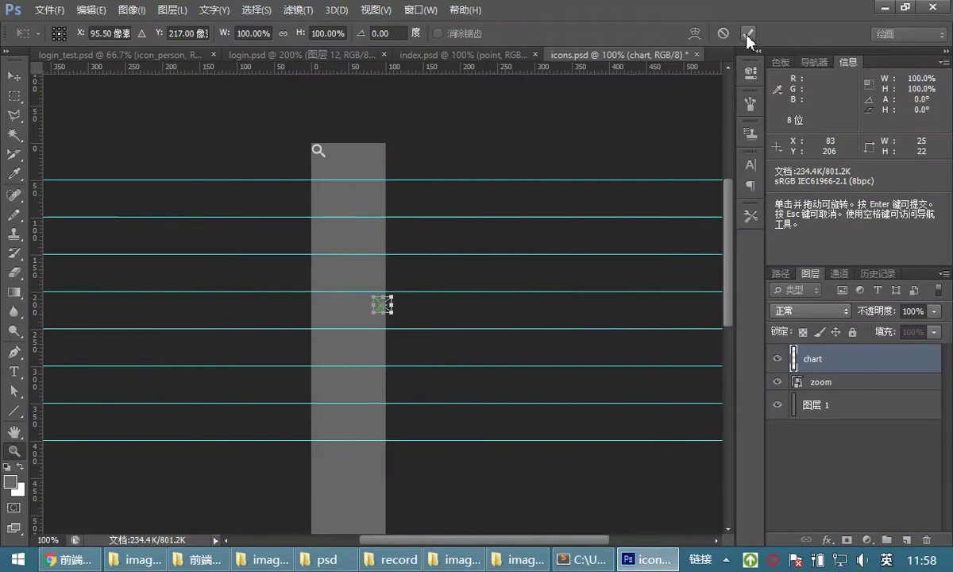
pyautogui.click(750, 39)
# Step: Move the cart icon to the canvas's left edge, directly below the 50 px guide
pyautogui.click(14, 77)
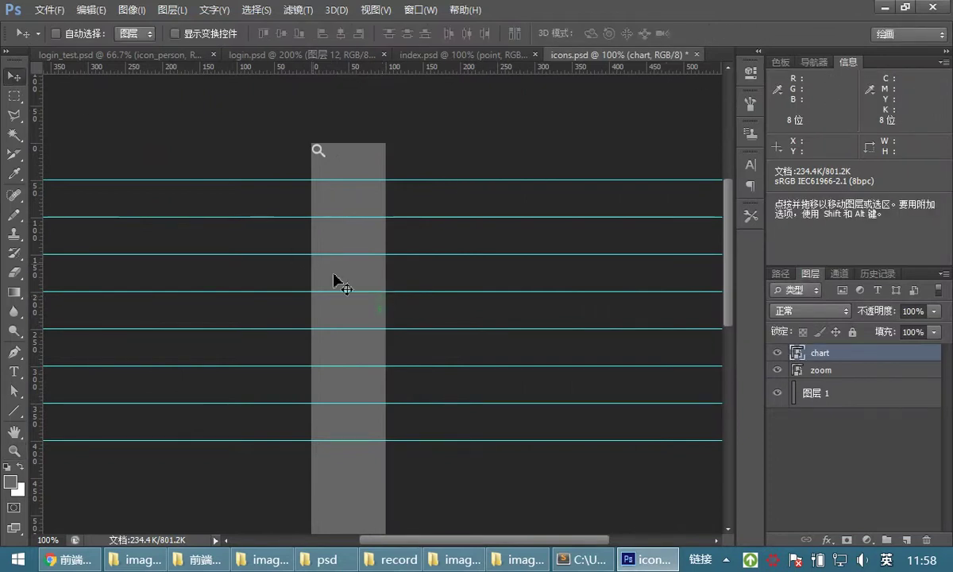
pyautogui.moveTo(380, 312); pyautogui.dragTo(321, 190)
pyautogui.click(13, 451)
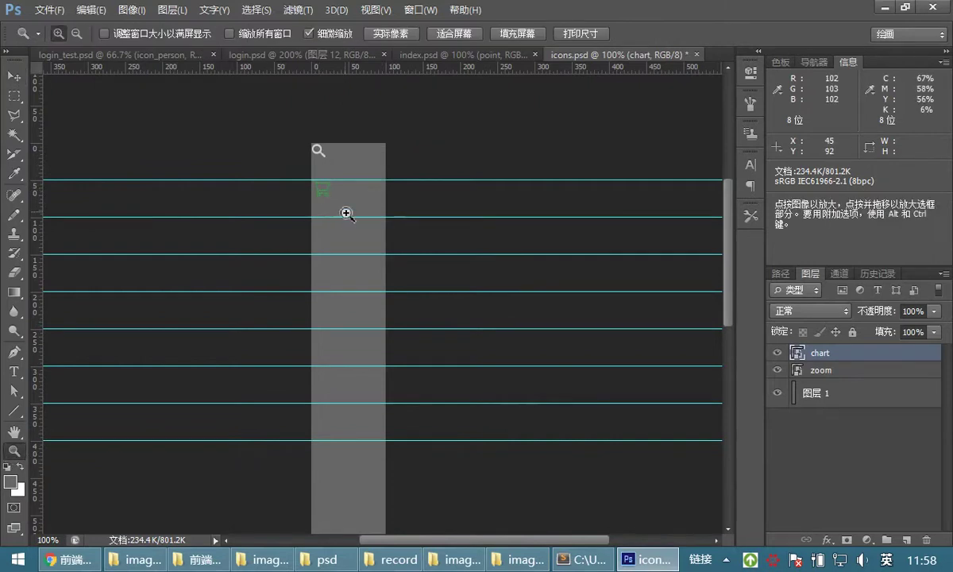
pyautogui.click(347, 211)
pyautogui.click(315, 176)
pyautogui.click(14, 76)
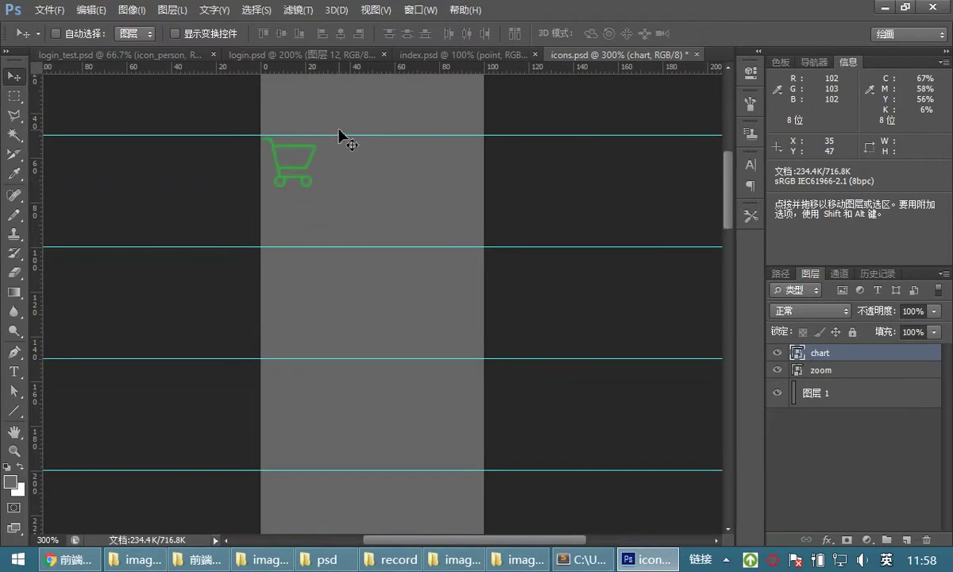
# Step: Shift the cart icon 1 pixel down and 1 pixel right, away from the guide and the canvas edge
pyautogui.click(13, 451)
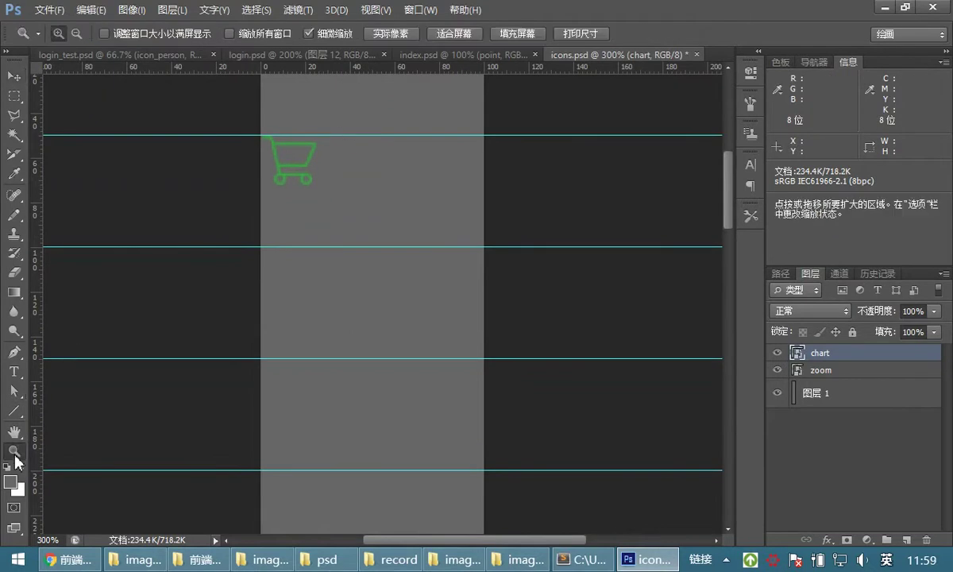
pyautogui.click(271, 137)
pyautogui.click(272, 143)
pyautogui.click(270, 143)
pyautogui.click(258, 143)
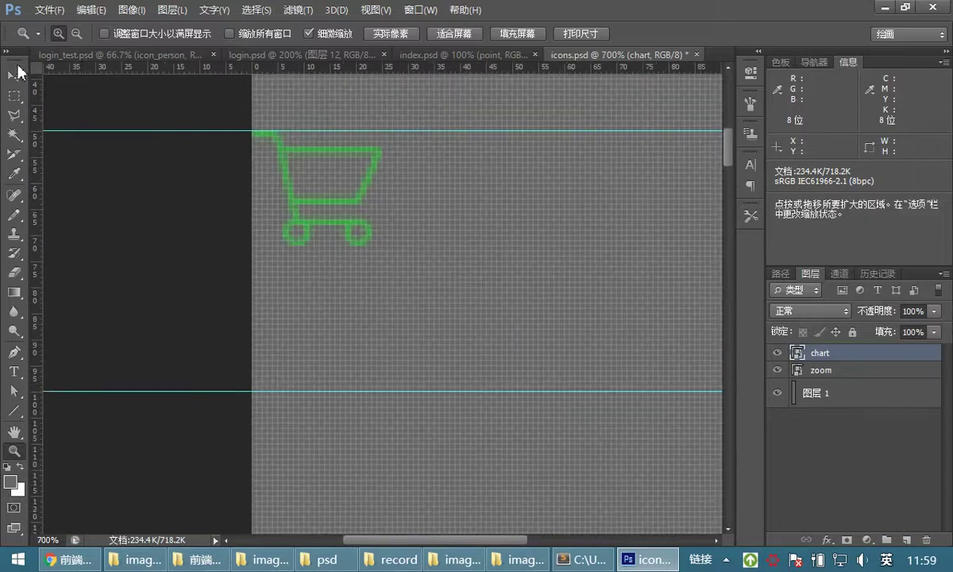
pyautogui.hscroll(3, 196, 139)
pyautogui.press('v')
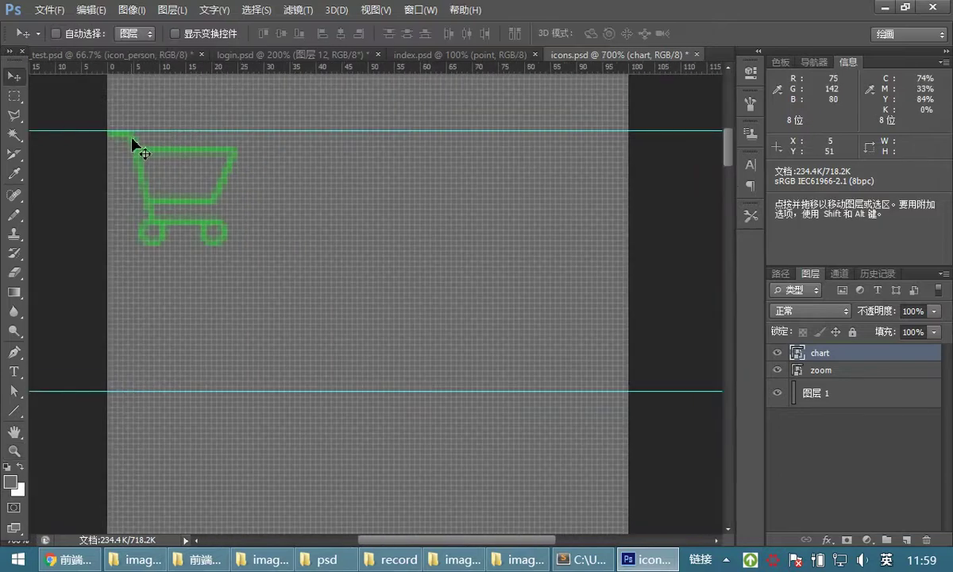
pyautogui.press('Down')
pyautogui.press('Right')
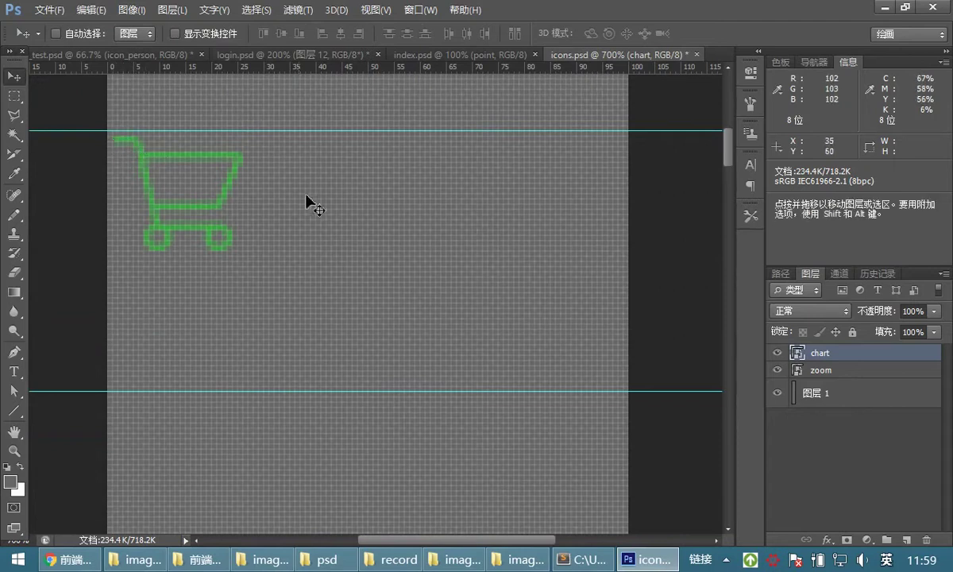
# Step: Check the cart icon's placement in icons.psd and examine the category menu icons in index.psd
pyautogui.doubleClick(14, 450)
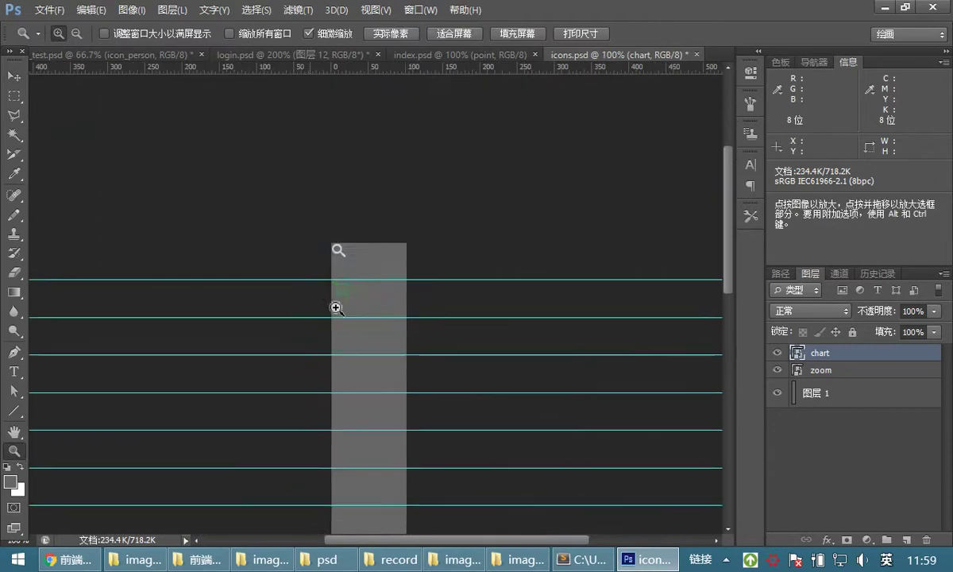
pyautogui.click(334, 305)
pyautogui.click(393, 308)
pyautogui.moveTo(385, 279); pyautogui.dragTo(330, 207)
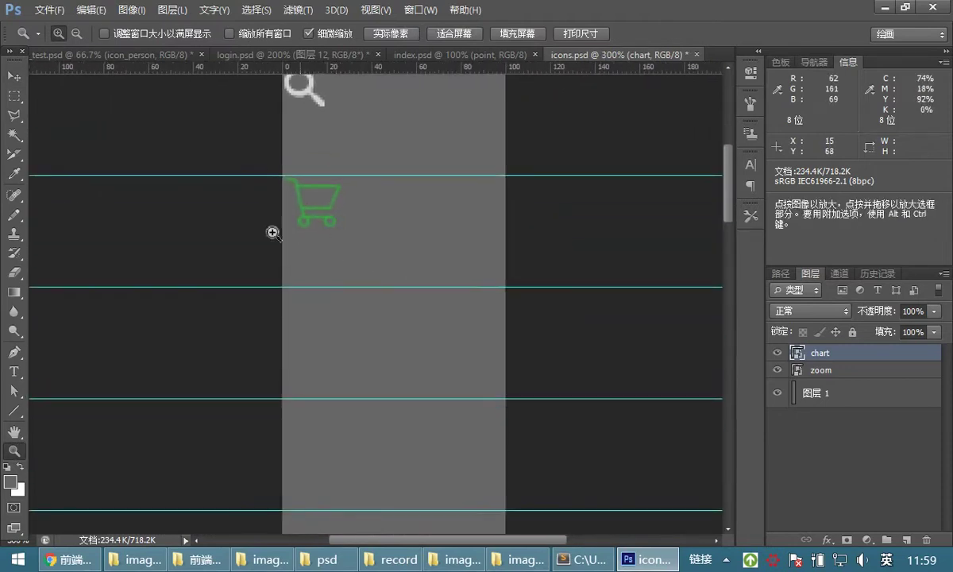
pyautogui.click(14, 75)
pyautogui.scroll(-3, 463, 317)
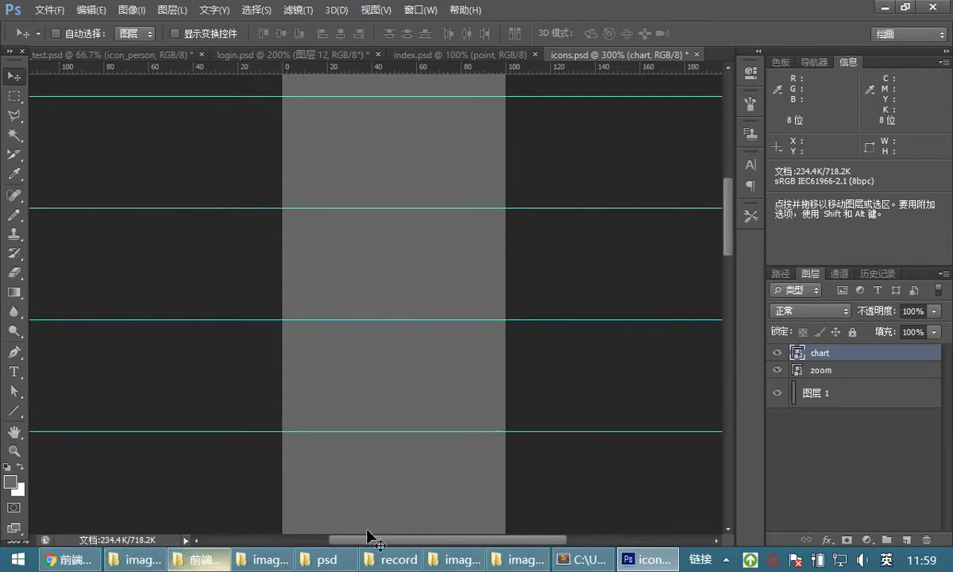
pyautogui.click(412, 54)
pyautogui.moveTo(92, 324); pyautogui.dragTo(353, 304)
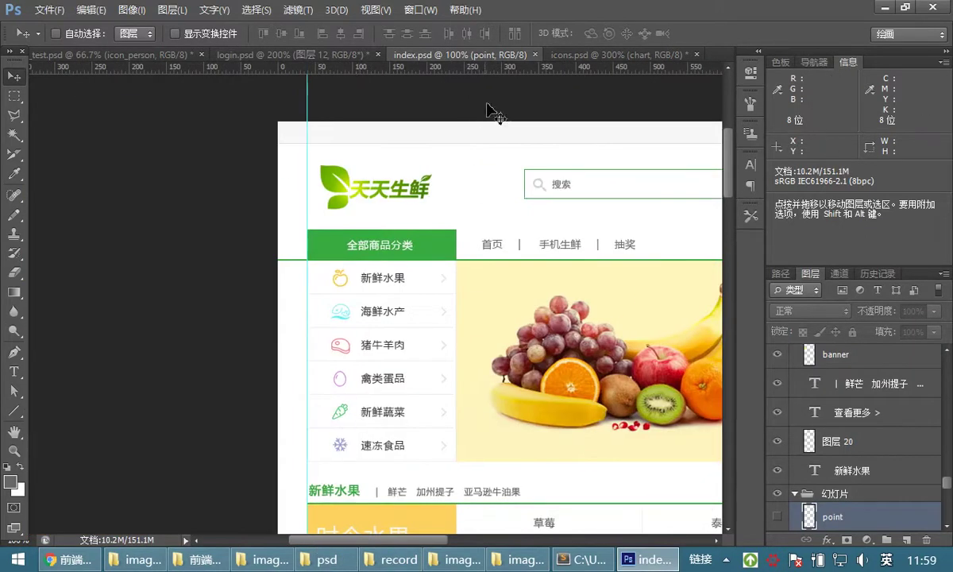
pyautogui.click(577, 55)
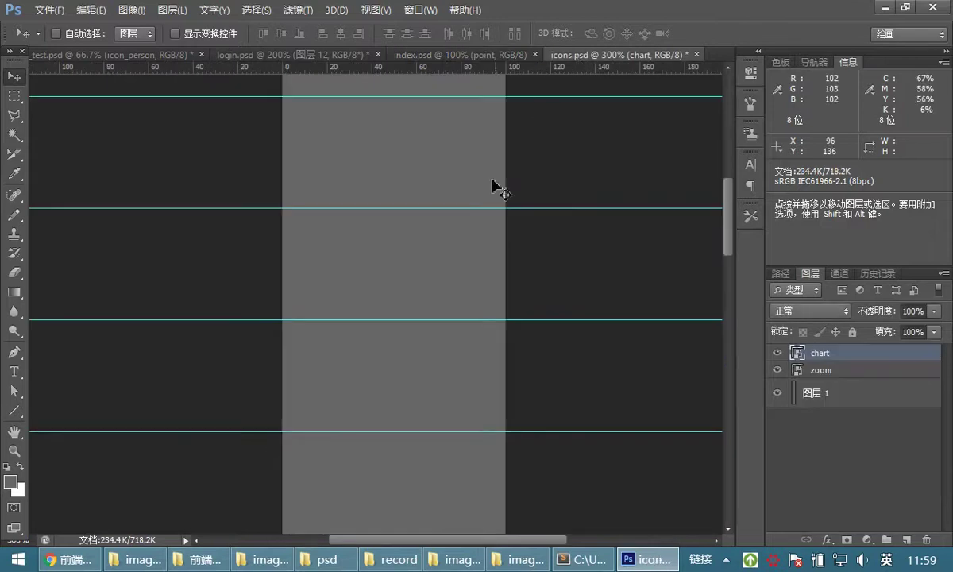
pyautogui.scroll(1, 458, 208)
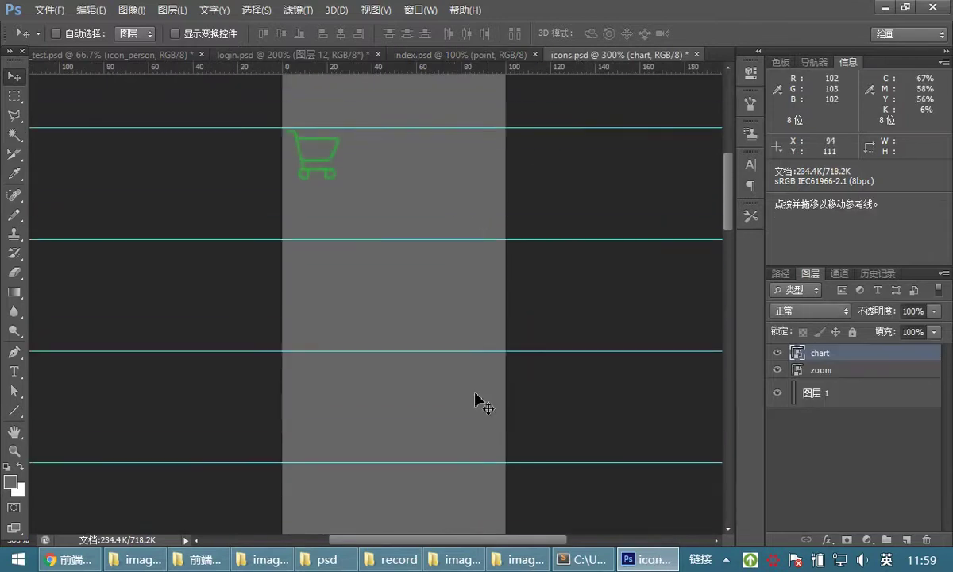
pyautogui.click(518, 559)
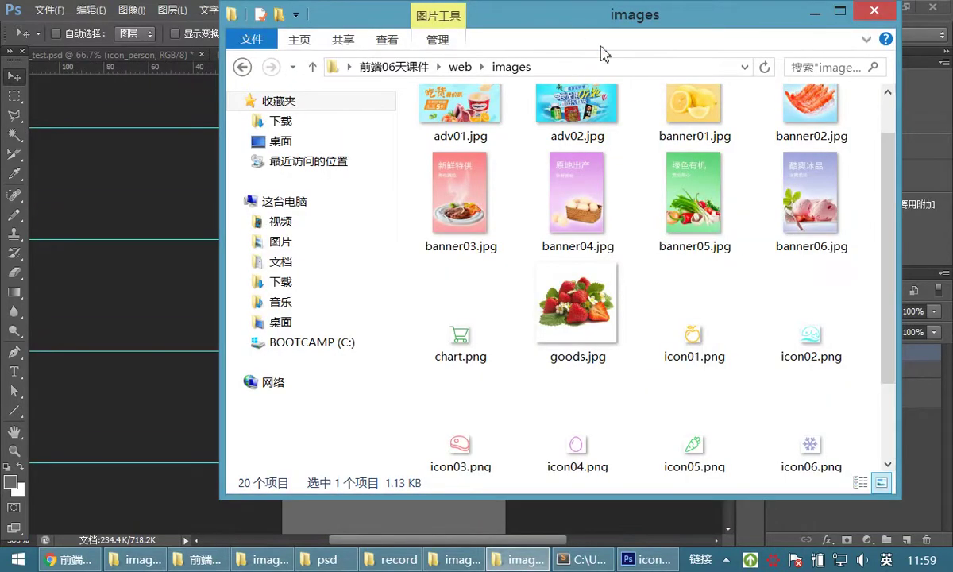
pyautogui.moveTo(601, 54); pyautogui.dragTo(706, 43)
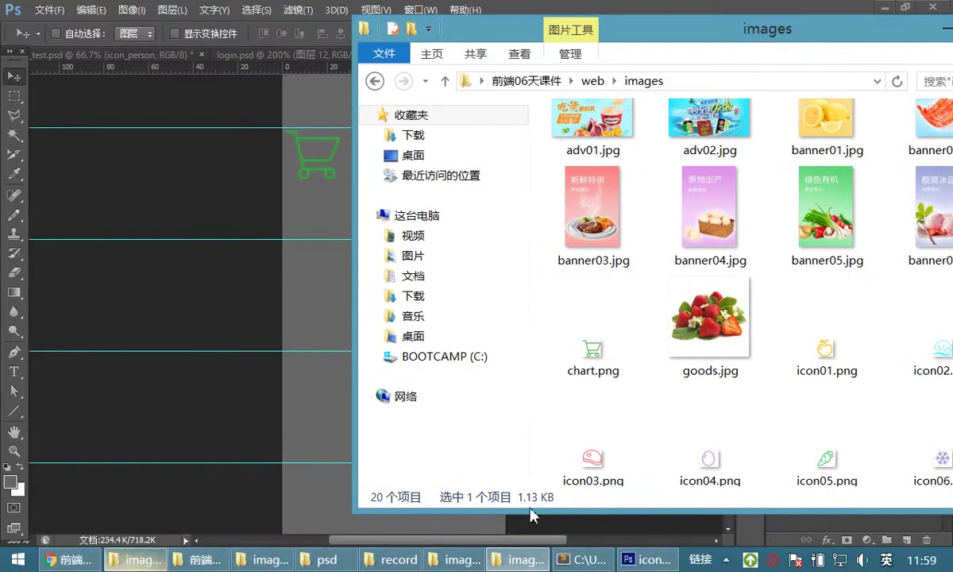
pyautogui.click(626, 560)
pyautogui.click(628, 563)
pyautogui.click(628, 563)
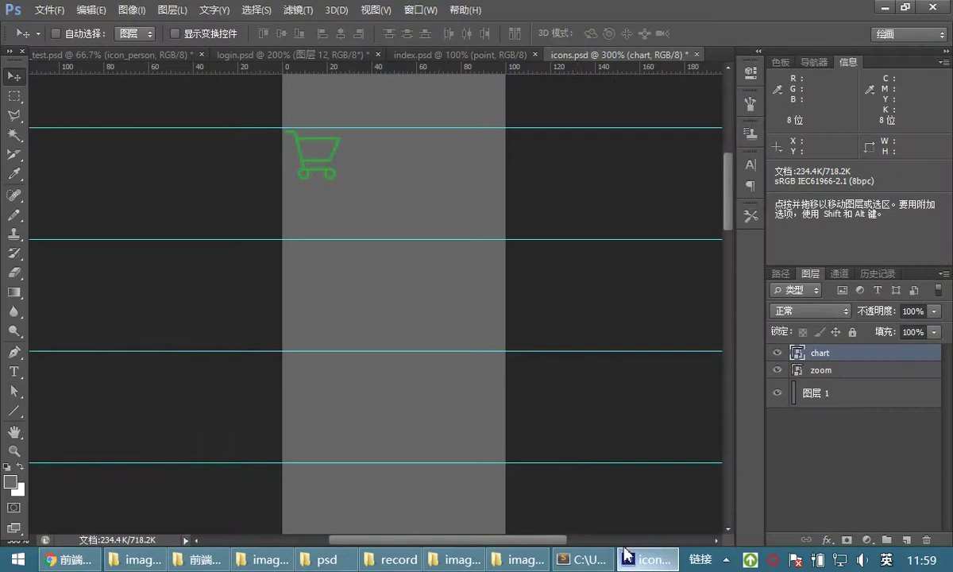
# Step: Select icon01.png through icon06.png in the web project's images folder
pyautogui.click(474, 564)
pyautogui.moveTo(685, 63); pyautogui.dragTo(495, 46)
pyautogui.click(662, 301)
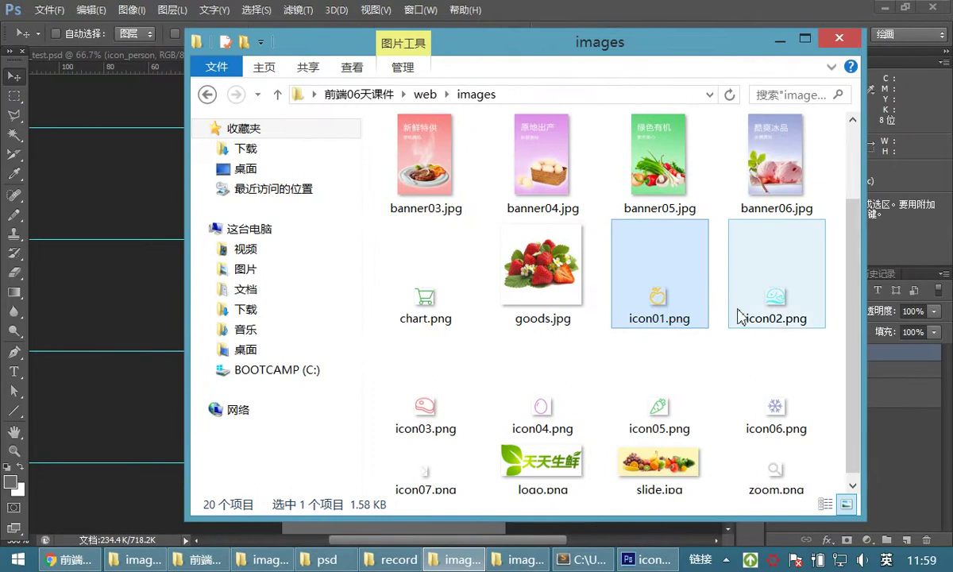
pyautogui.moveTo(792, 320); pyautogui.dragTo(784, 306)
pyautogui.keyDown('ctrl'); pyautogui.click(418, 414); pyautogui.keyUp('ctrl')
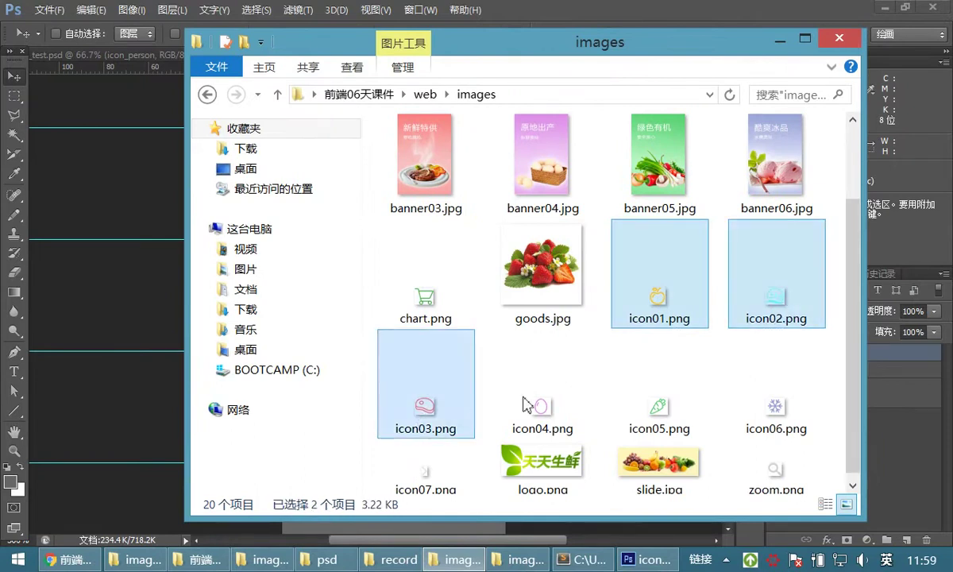
pyautogui.keyDown('ctrl'); pyautogui.click(540, 409); pyautogui.keyUp('ctrl')
pyautogui.keyDown('ctrl'); pyautogui.click(661, 417); pyautogui.keyUp('ctrl')
pyautogui.keyDown('ctrl'); pyautogui.click(795, 411); pyautogui.keyUp('ctrl')
# Step: Place the six selected icon files into icons.psd at their original size
pyautogui.moveTo(464, 50); pyautogui.dragTo(707, 65)
pyautogui.moveTo(669, 429); pyautogui.dragTo(380, 324)
pyautogui.moveTo(334, 302); pyautogui.dragTo(334, 304)
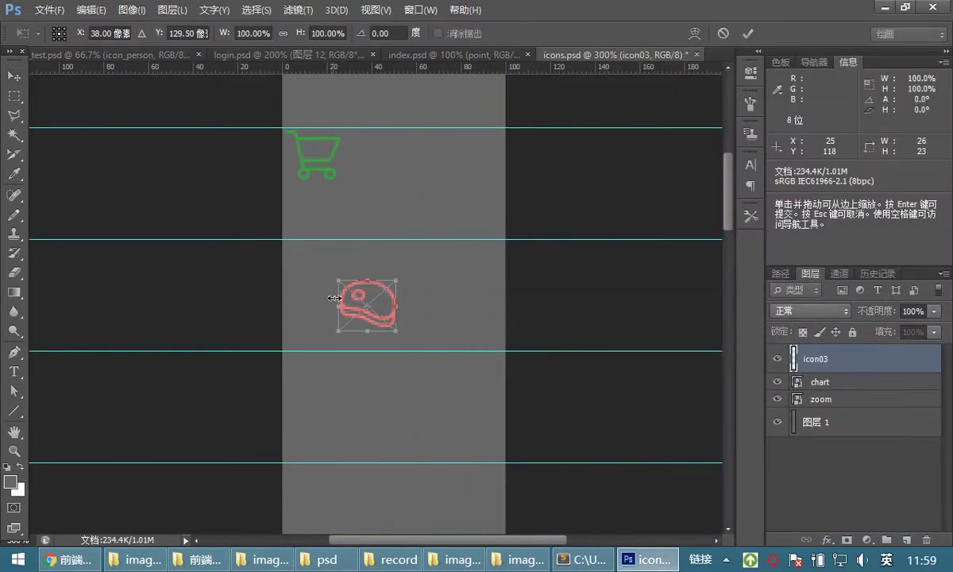
pyautogui.click(748, 33)
pyautogui.click(748, 33)
pyautogui.click(748, 33)
pyautogui.click(748, 34)
pyautogui.click(748, 34)
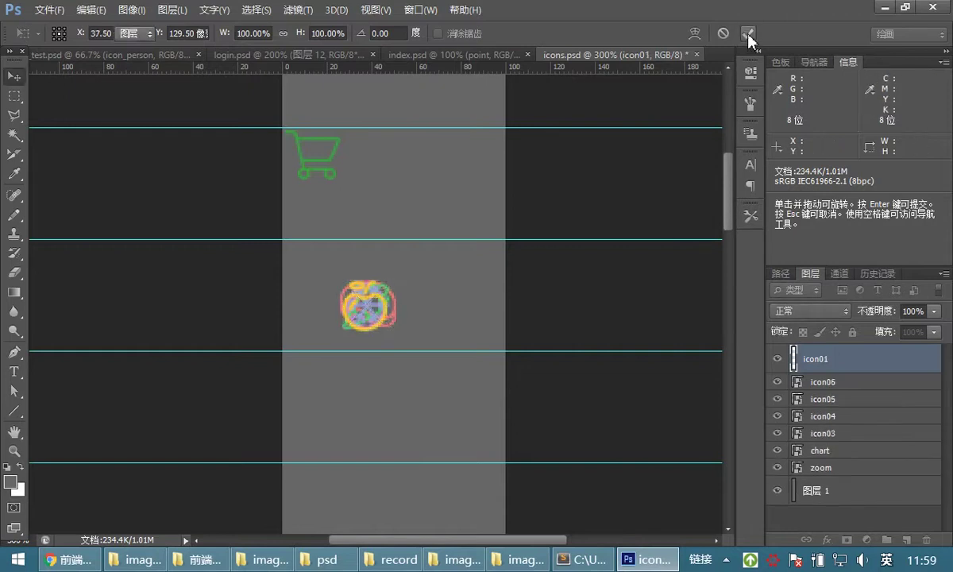
pyautogui.click(748, 34)
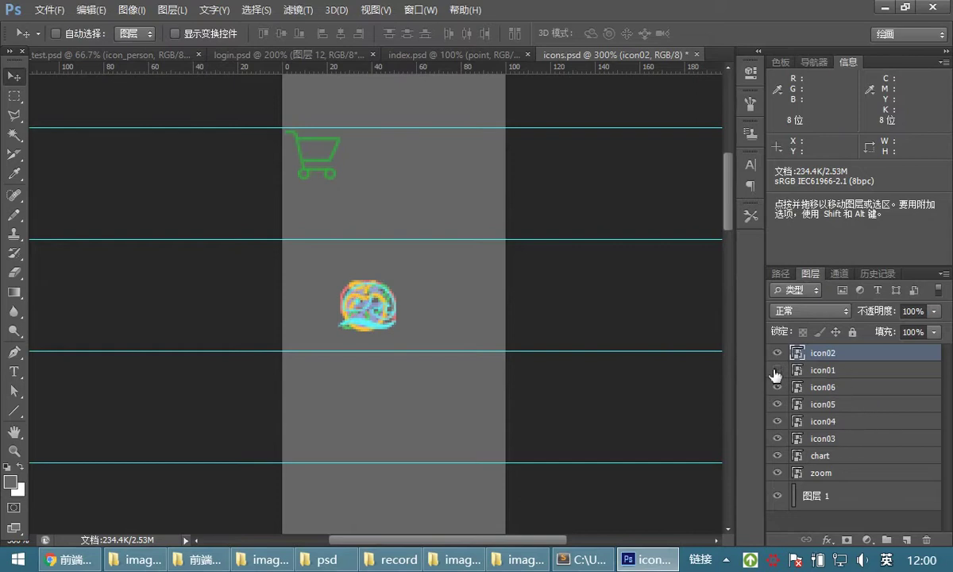
# Step: Position the fruit icon (icon01) below the 100 px guide, 1 pixel away from the guide and the canvas's left edge
pyautogui.click(848, 378)
pyautogui.moveTo(369, 321); pyautogui.dragTo(303, 286)
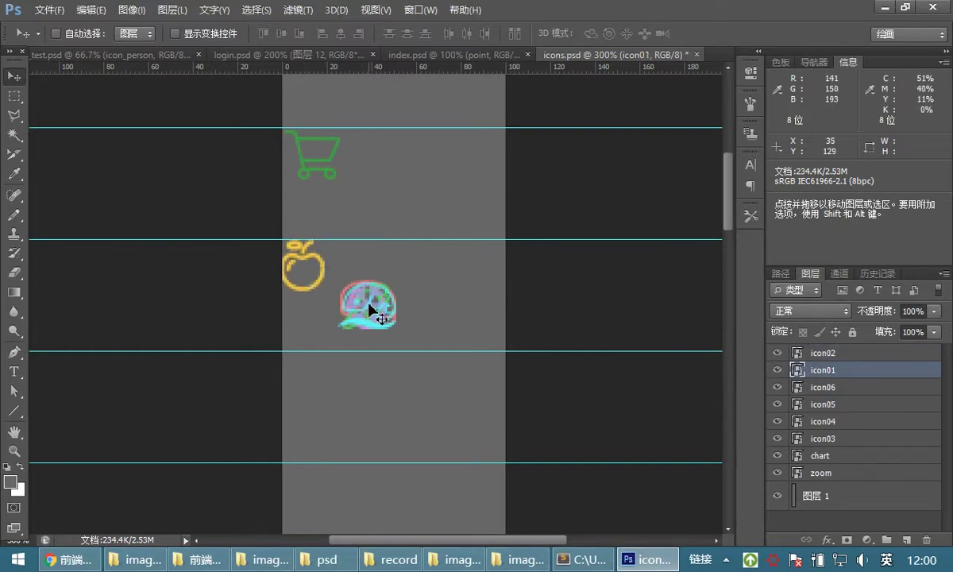
pyautogui.press('Right')
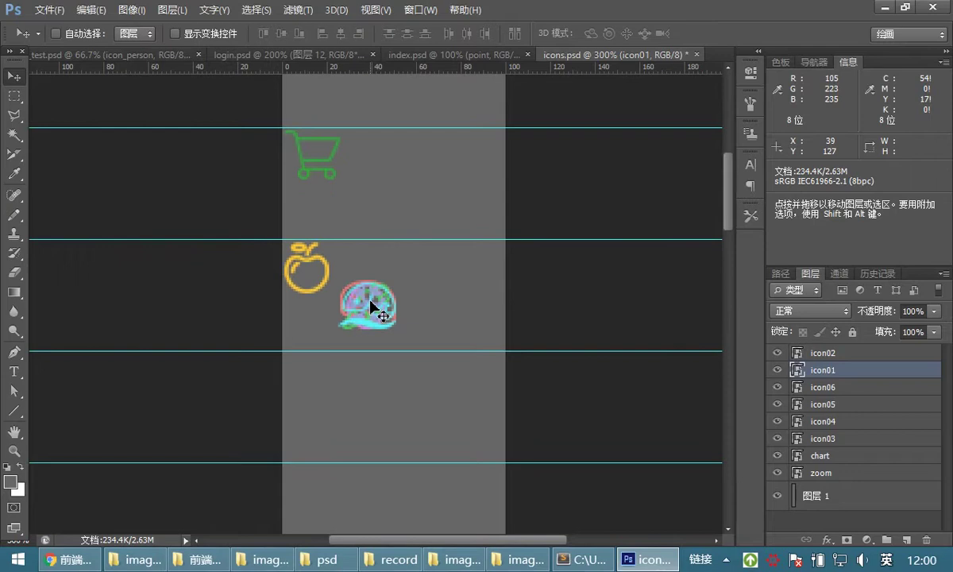
pyautogui.press('Left')
pyautogui.press('Right')
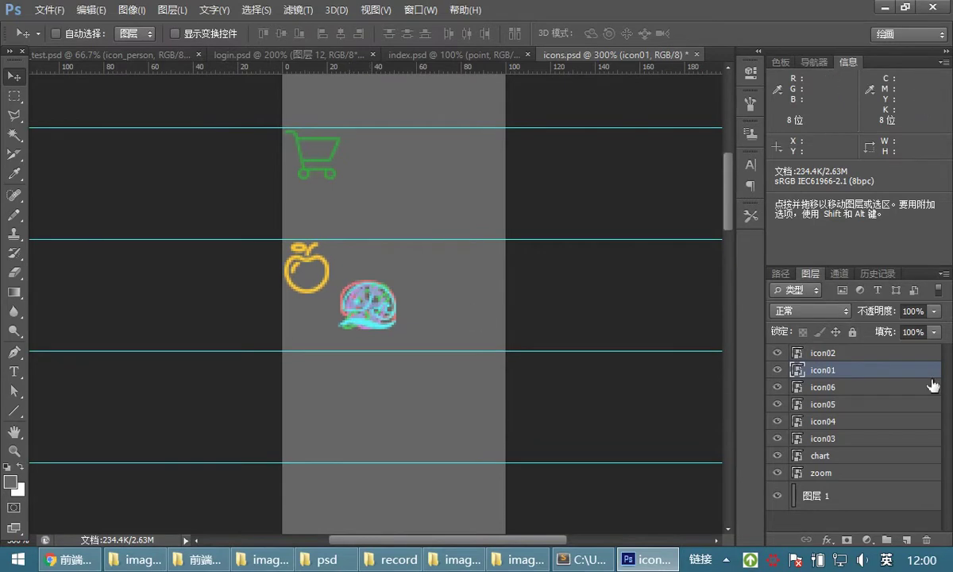
# Step: Position the seafood icon (icon02) below the 150 px guide, 1 pixel away from the guide and the canvas's left edge
pyautogui.click(841, 357)
pyautogui.scroll(-2, 406, 425)
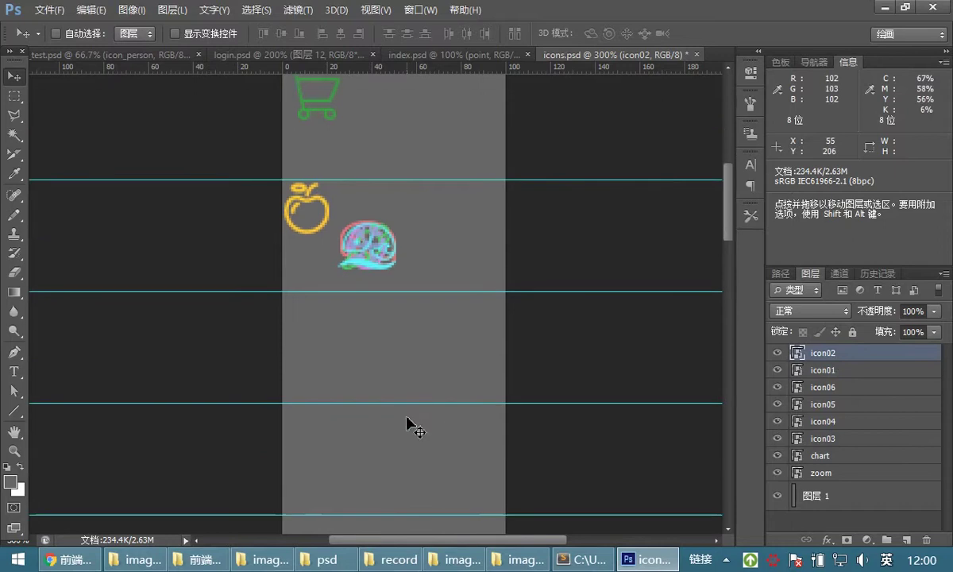
pyautogui.moveTo(377, 222); pyautogui.dragTo(315, 294)
pyautogui.press('Right')
pyautogui.press('Down')
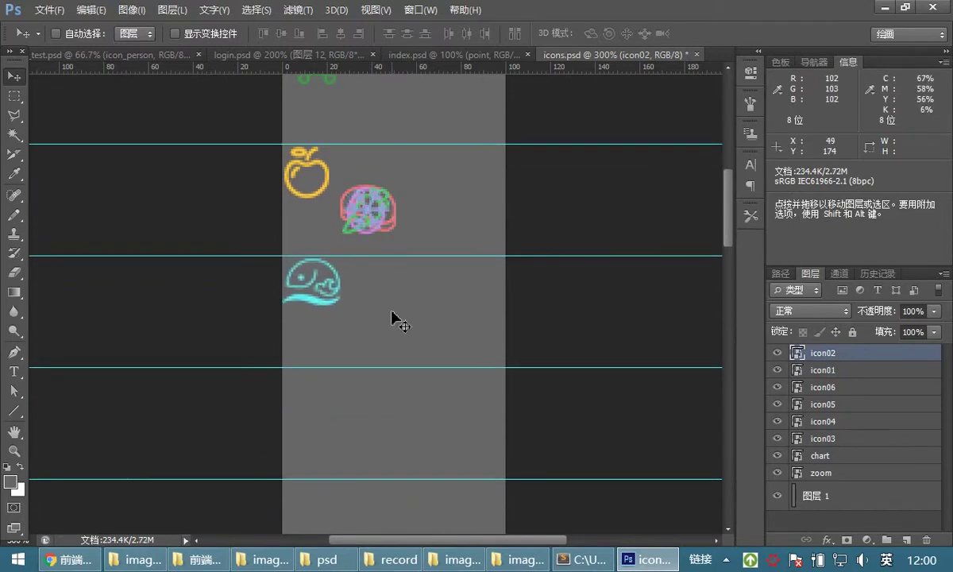
pyautogui.press('Right')
pyautogui.press('Down')
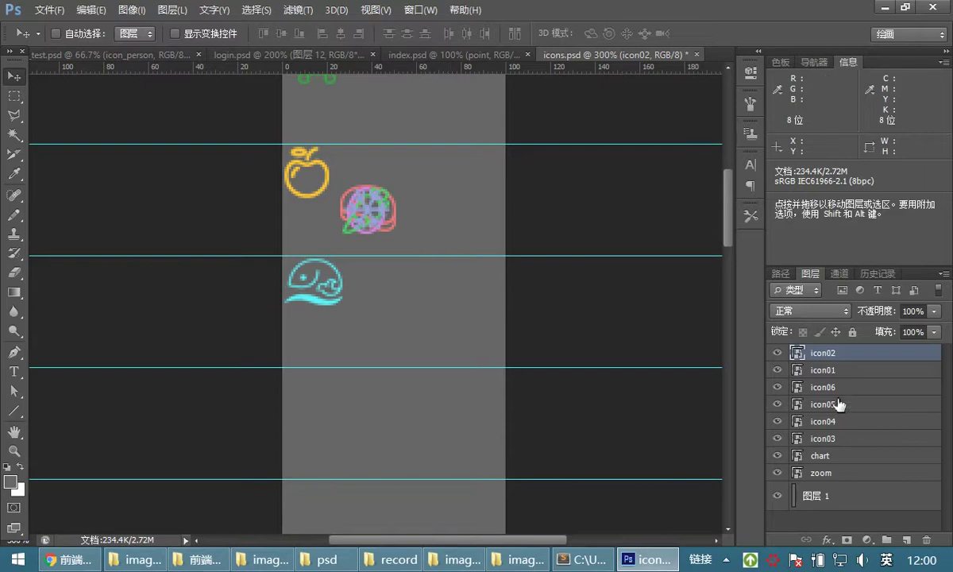
# Step: Position the meat icon (icon03) below the 200 px guide, 1 pixel away from the guide and the canvas's left edge
pyautogui.click(826, 442)
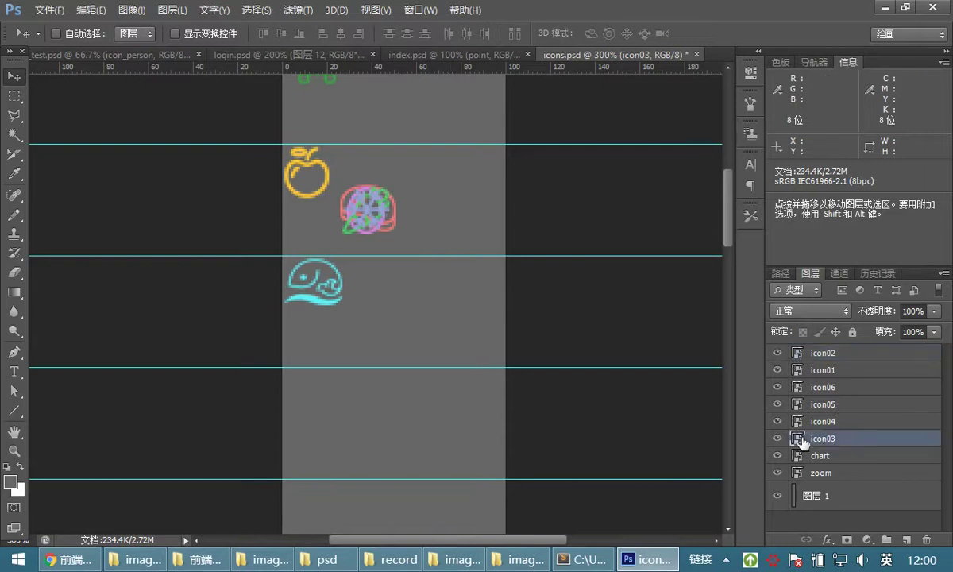
pyautogui.moveTo(350, 206); pyautogui.dragTo(274, 362)
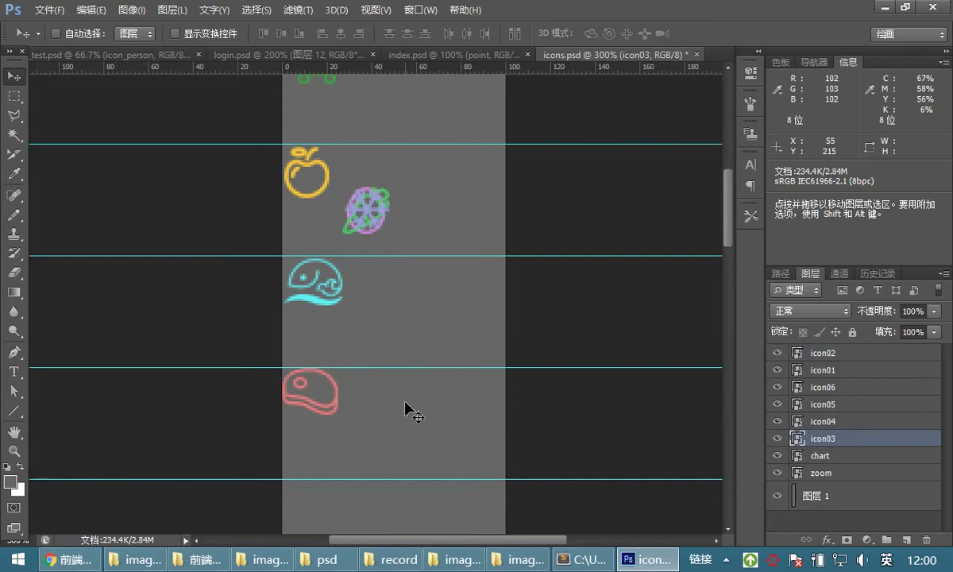
pyautogui.scroll(-3, 389, 385)
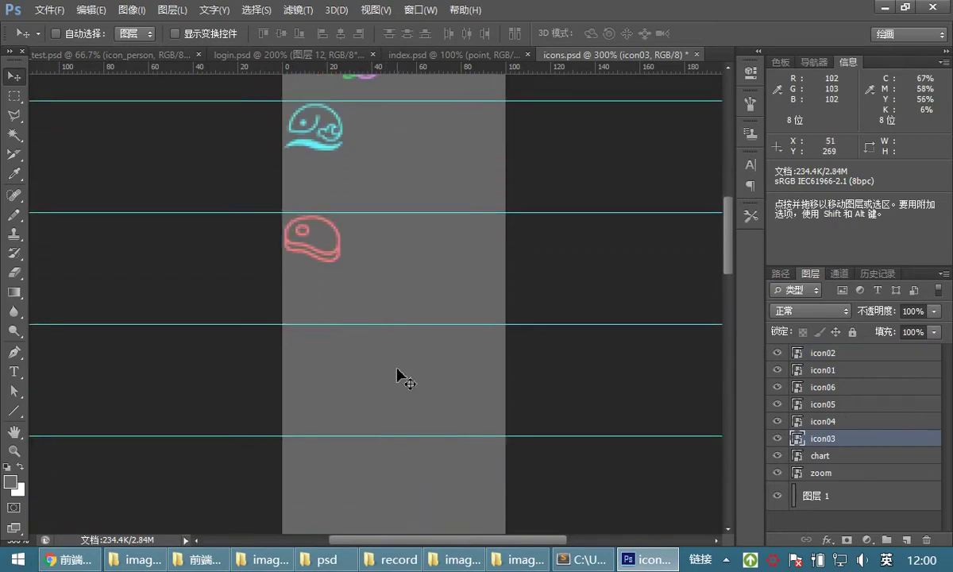
# Step: Position the egg icon (icon04) below the 250 px guide, 1 pixel away from the guide and the canvas's left edge
pyautogui.click(840, 422)
pyautogui.scroll(2, 393, 195)
pyautogui.moveTo(367, 137); pyautogui.dragTo(300, 431)
pyautogui.scroll(-2, 381, 405)
pyautogui.scroll(-1, 381, 405)
# Step: Position the carrot icon (icon05) below the 300 px guide, 1 pixel away from the guide and the canvas's left edge
pyautogui.click(856, 404)
pyautogui.scroll(4, 407, 253)
pyautogui.moveTo(375, 267); pyautogui.dragTo(389, 444)
pyautogui.scroll(-4, 370, 399)
pyautogui.moveTo(370, 400); pyautogui.dragTo(295, 503)
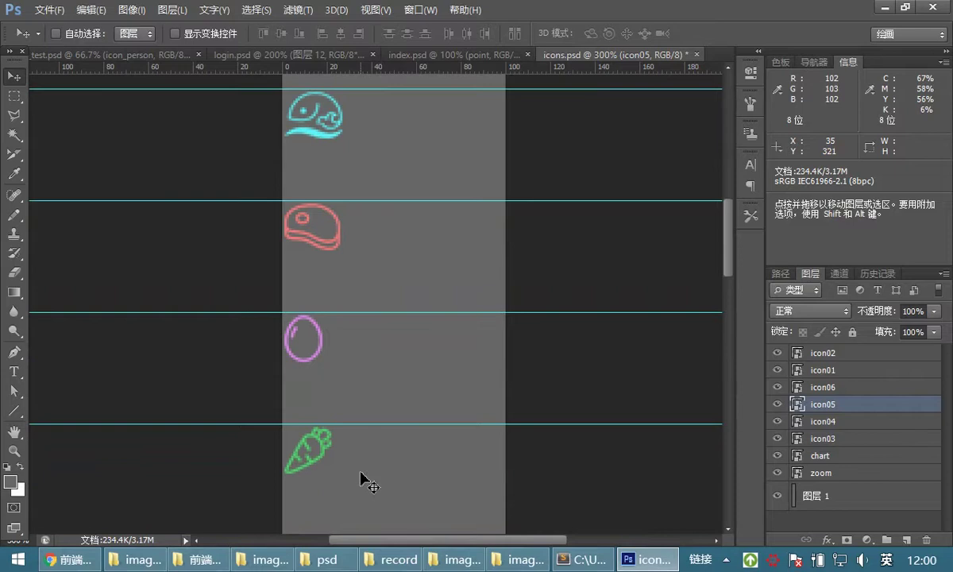
# Step: Position the snowflake icon (icon06) below the 350 px guide, 1 pixel away from the guide and the canvas's left edge
pyautogui.scroll(3, 429, 361)
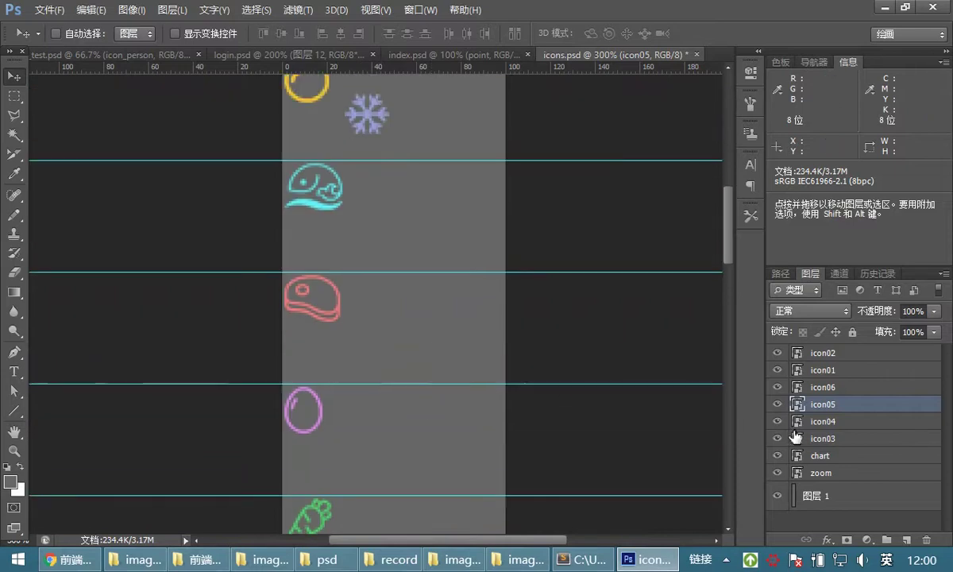
pyautogui.click(846, 389)
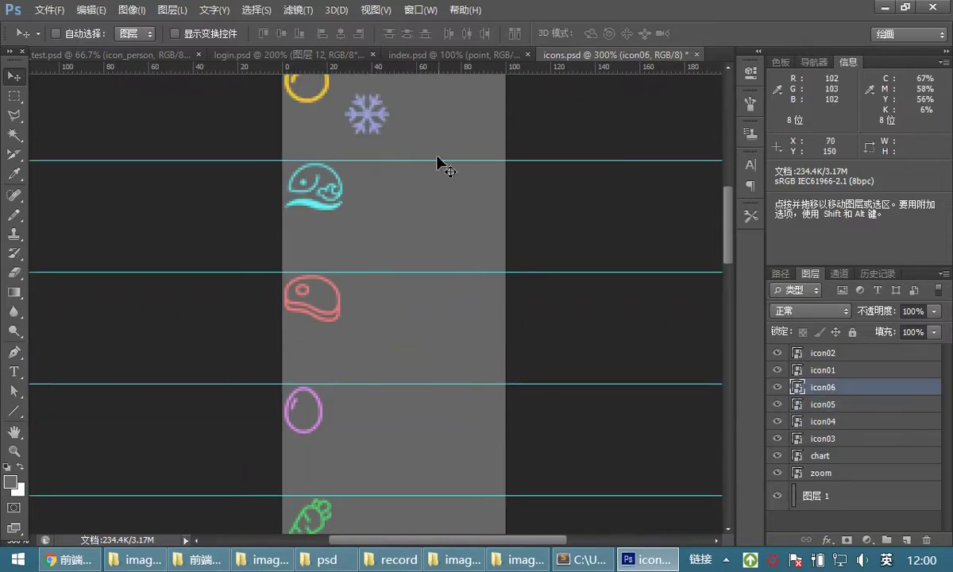
pyautogui.moveTo(367, 126); pyautogui.dragTo(367, 470)
pyautogui.scroll(-9, 387, 437)
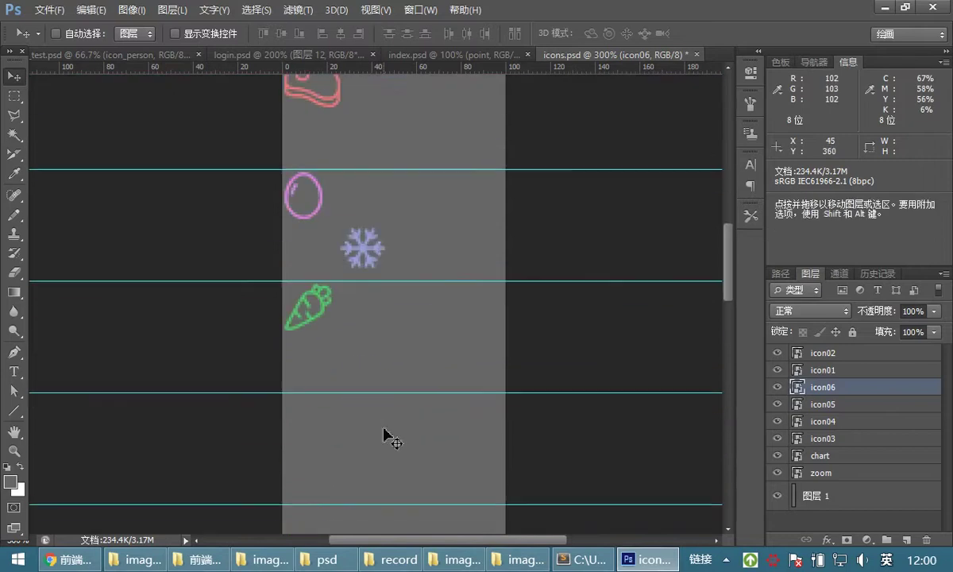
pyautogui.moveTo(370, 267); pyautogui.dragTo(312, 433)
pyautogui.press('Down')
pyautogui.press('Right')
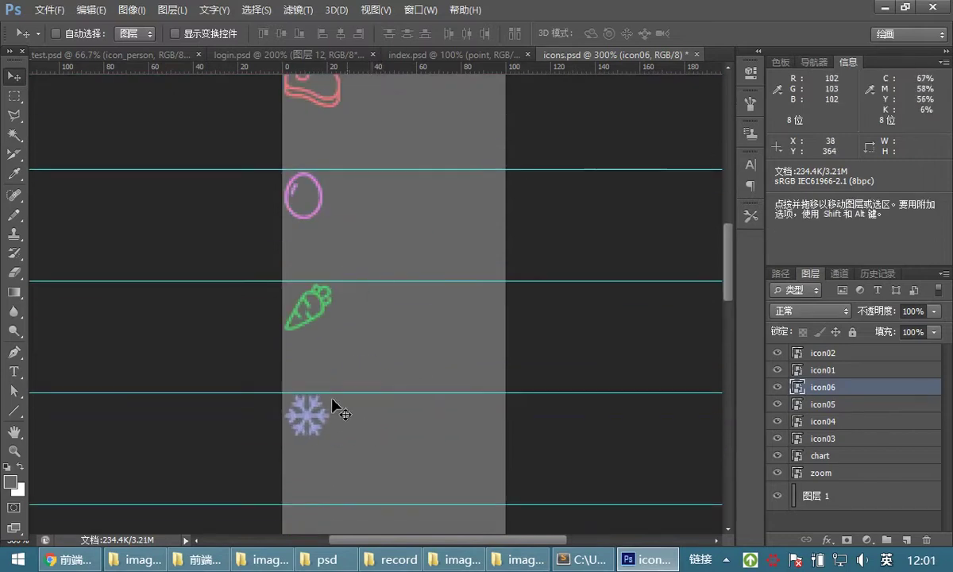
pyautogui.scroll(-2, 350, 381)
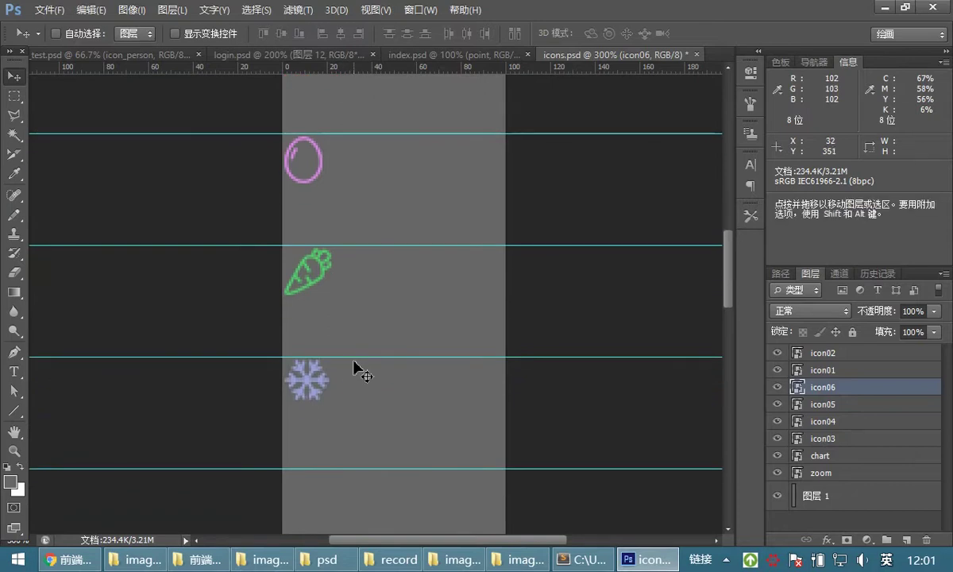
pyautogui.press('Up')
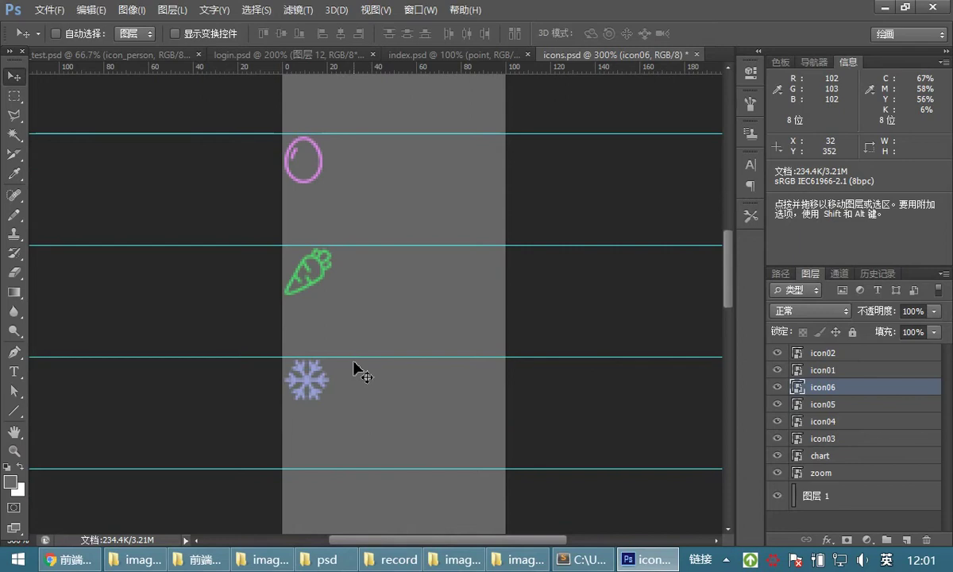
# Step: Place icon07.png from the web project's images folder into icons.psd at its original size
pyautogui.scroll(-3, 371, 384)
pyautogui.scroll(-5, 373, 387)
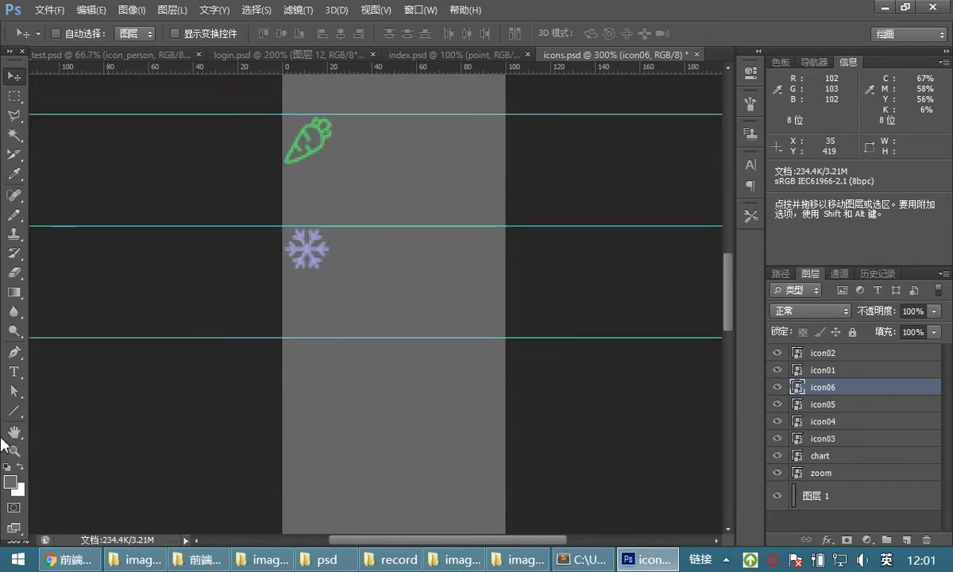
pyautogui.doubleClick(14, 450)
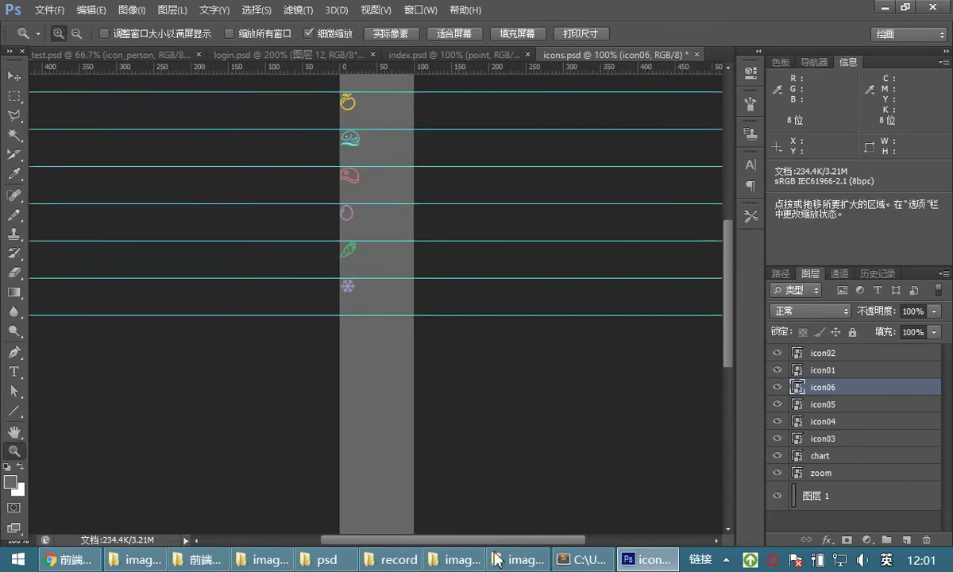
pyautogui.click(517, 559)
pyautogui.scroll(-2, 748, 409)
pyautogui.moveTo(661, 46); pyautogui.dragTo(482, 63)
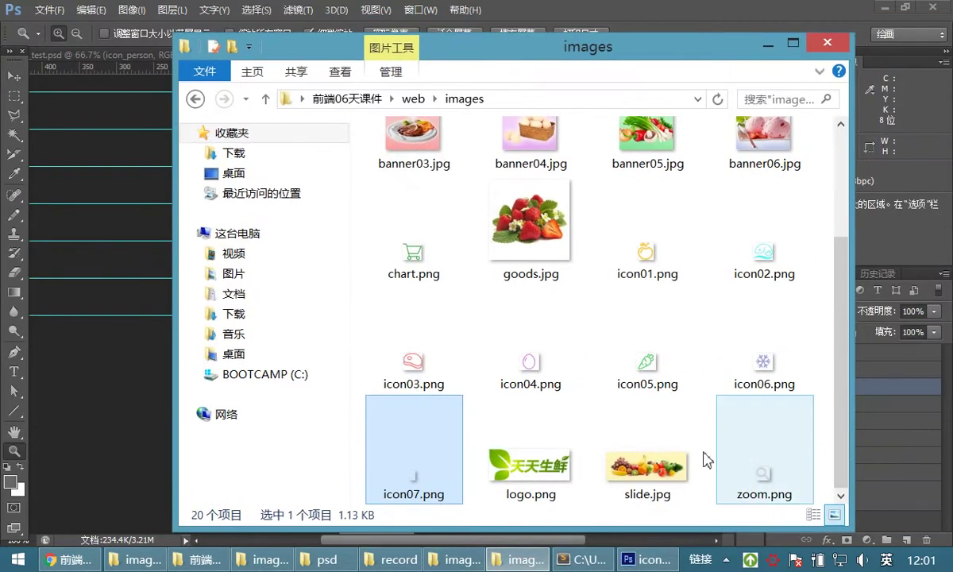
pyautogui.moveTo(508, 66); pyautogui.dragTo(771, 56)
pyautogui.moveTo(665, 471); pyautogui.dragTo(353, 361)
pyautogui.click(747, 33)
# Step: Position the arrow icon (icon07) below the 400 px guide, 1 pixel away from the guide and the canvas's left edge
pyautogui.click(360, 359)
pyautogui.click(394, 283)
pyautogui.click(383, 301)
pyautogui.click(14, 76)
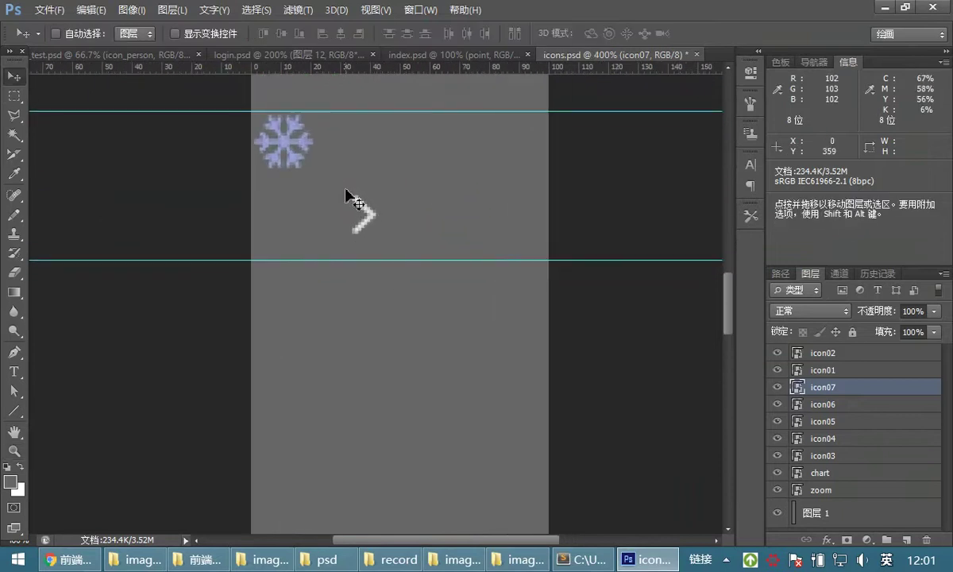
pyautogui.moveTo(361, 213); pyautogui.dragTo(267, 275)
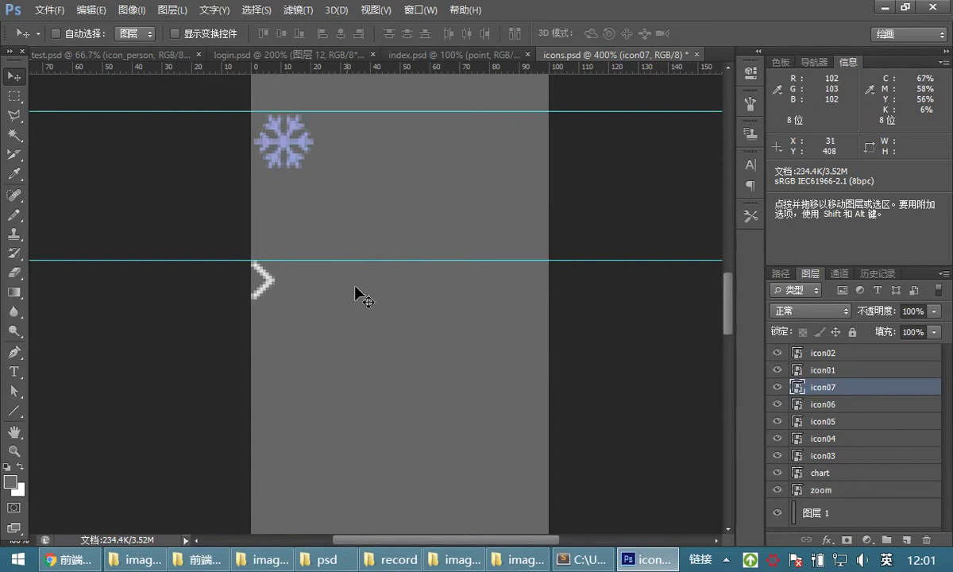
pyautogui.press('Right')
pyautogui.press('Down')
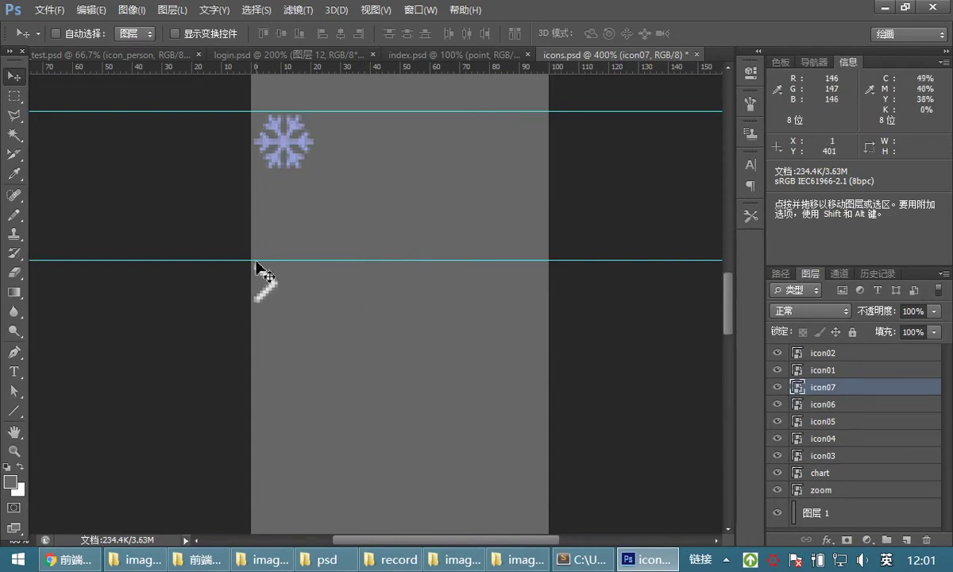
# Step: Check the whole column of icons in icons.psd and save the document
pyautogui.doubleClick(14, 450)
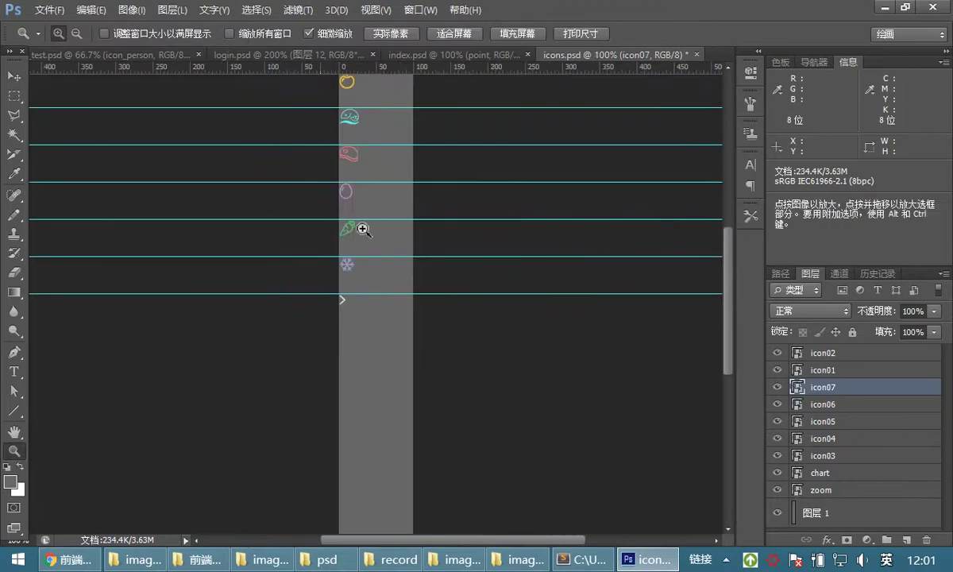
pyautogui.scroll(3, 397, 187)
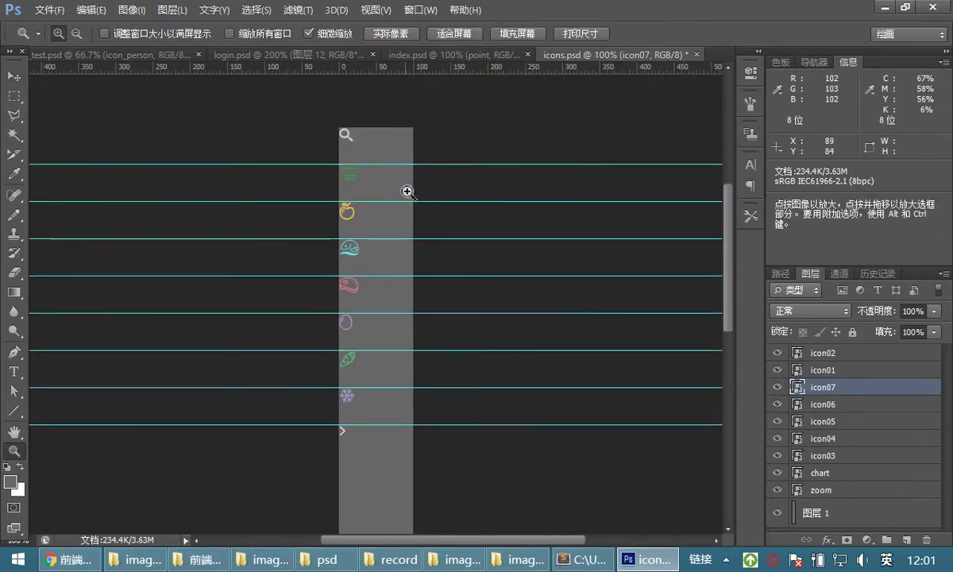
pyautogui.scroll(-1, 413, 191)
pyautogui.keyDown('alt'); pyautogui.click(397, 244); pyautogui.keyUp('alt')
pyautogui.press('ctrl')
pyautogui.hotkey('ctrl', 's')
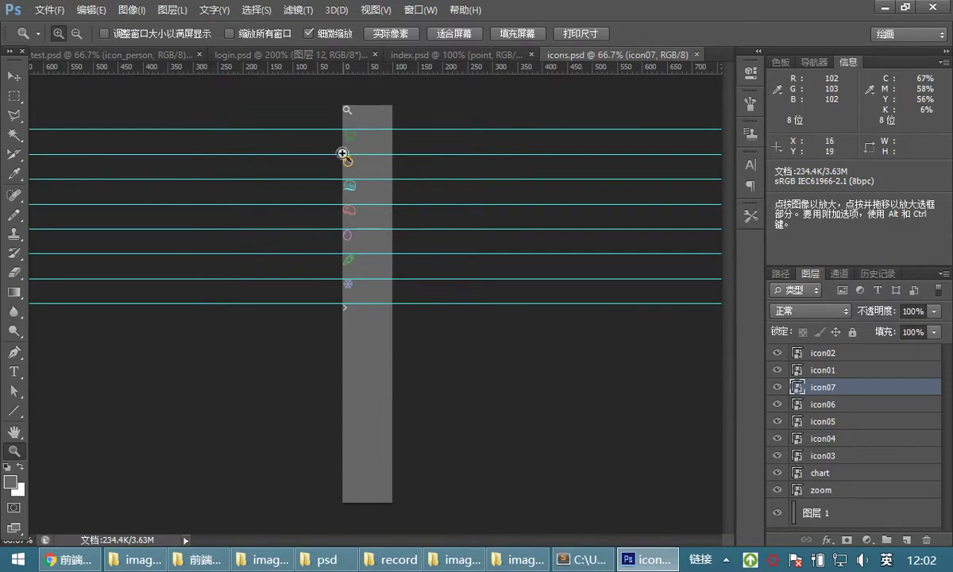
# Step: Crop the canvas to an area about 33 × 421 px around the icon column, deselect, and hide the grey background layer 图层 1
pyautogui.click(15, 96)
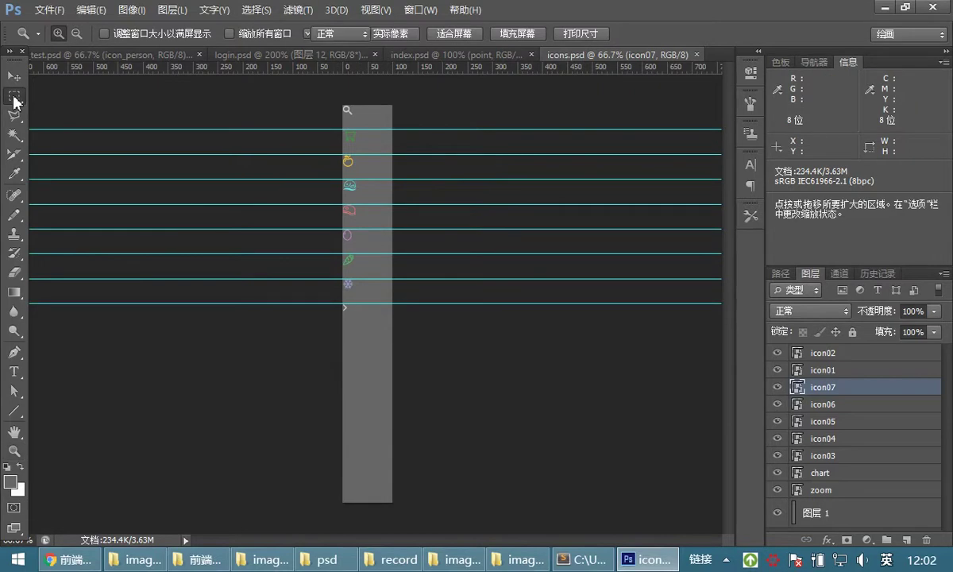
pyautogui.moveTo(350, 124); pyautogui.dragTo(361, 318)
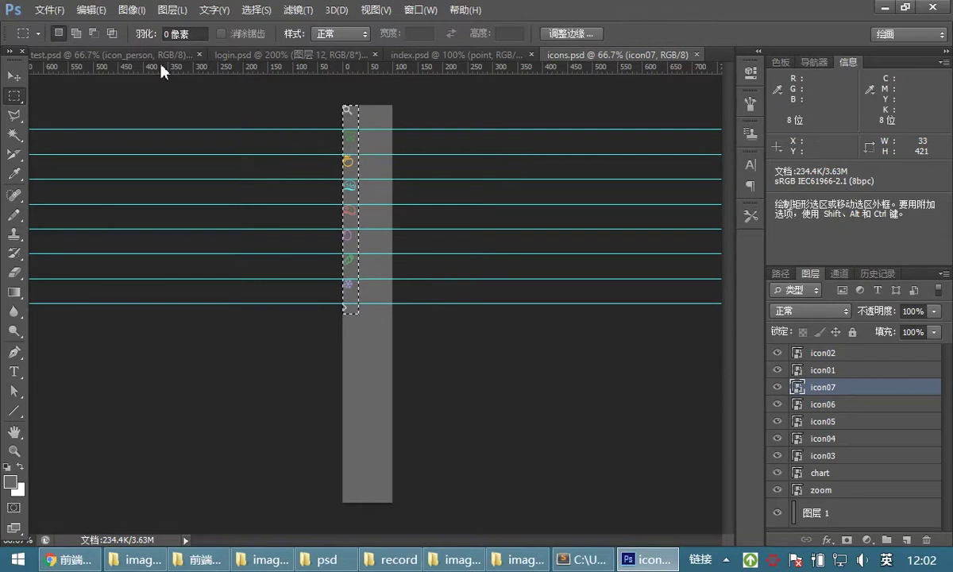
pyautogui.click(131, 10)
pyautogui.click(153, 199)
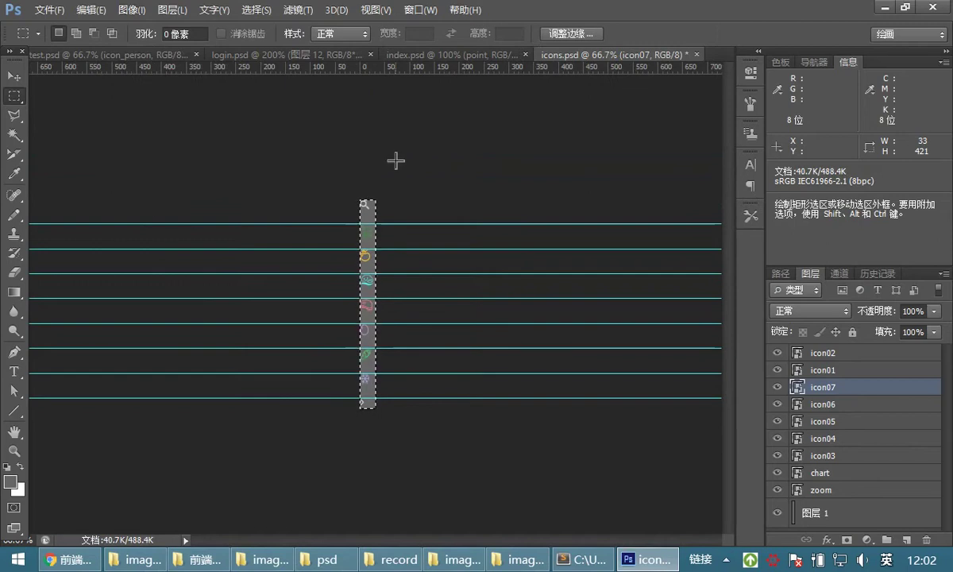
pyautogui.press('ctrl')
pyautogui.hotkey('ctrl', 'd')
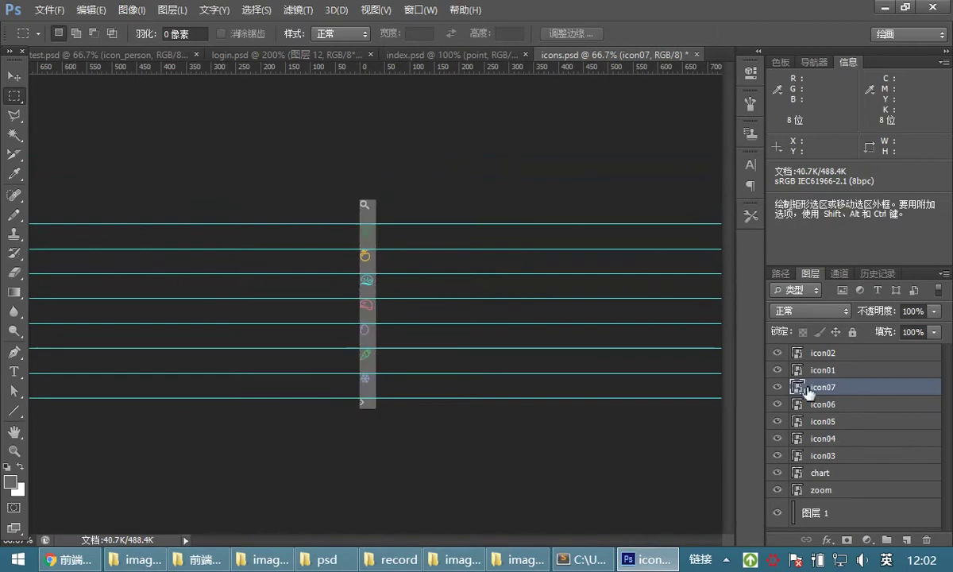
pyautogui.click(779, 514)
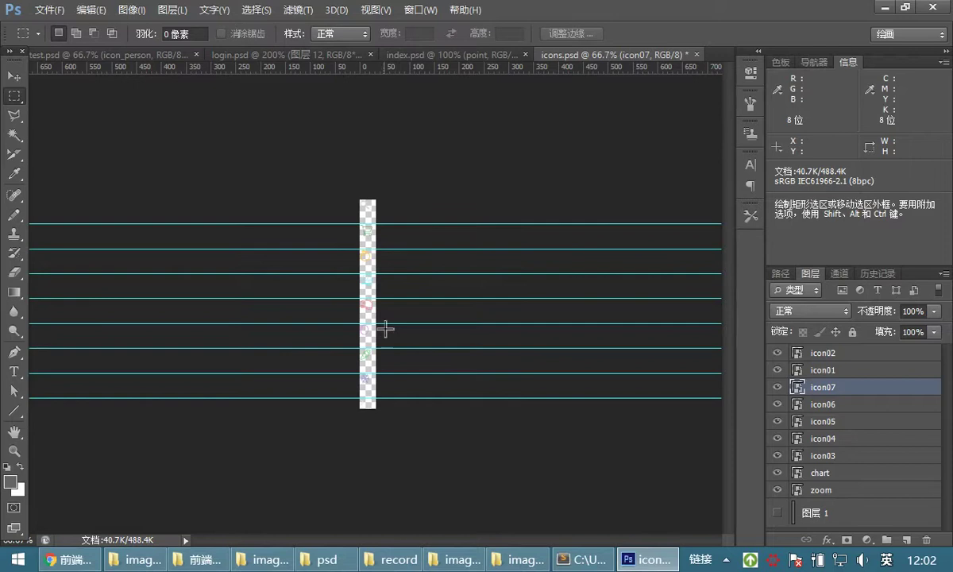
# Step: Start a Save for Web export of icons.psd and set the format to PNG-24 with transparency
pyautogui.click(55, 12)
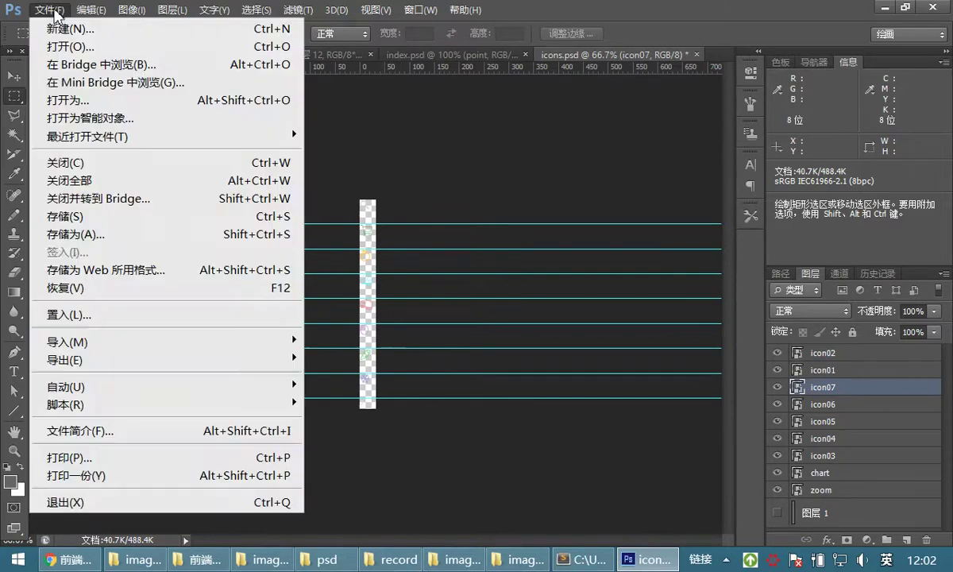
pyautogui.click(115, 270)
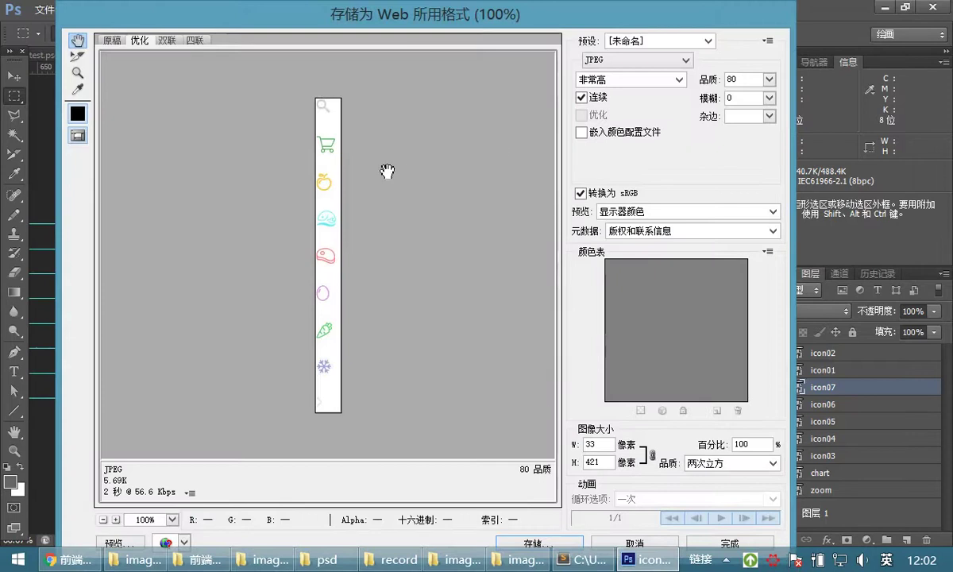
pyautogui.click(595, 61)
pyautogui.click(611, 101)
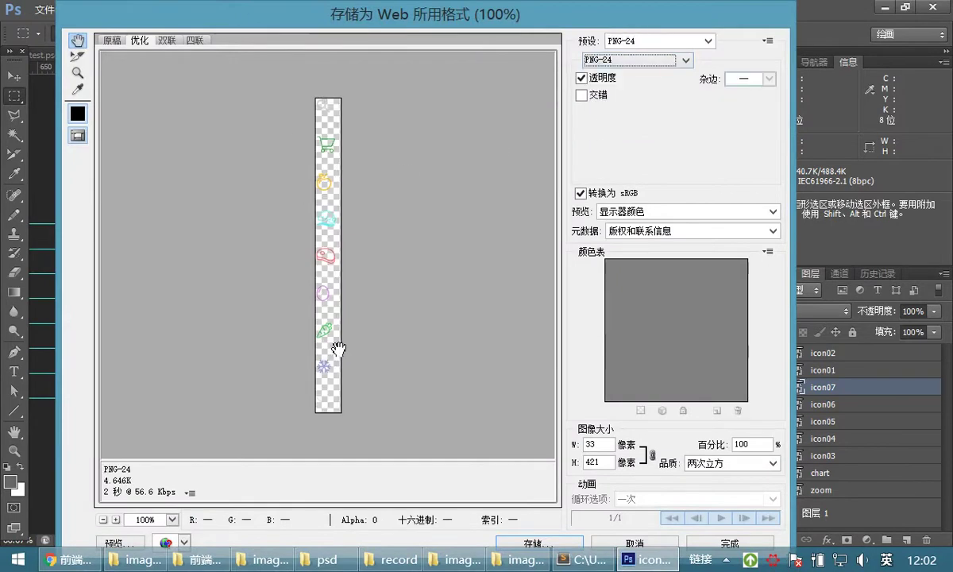
# Step: Save the optimized sprite as icons.png in the web project's images folder, accepting the file name compatibility warning
pyautogui.click(548, 545)
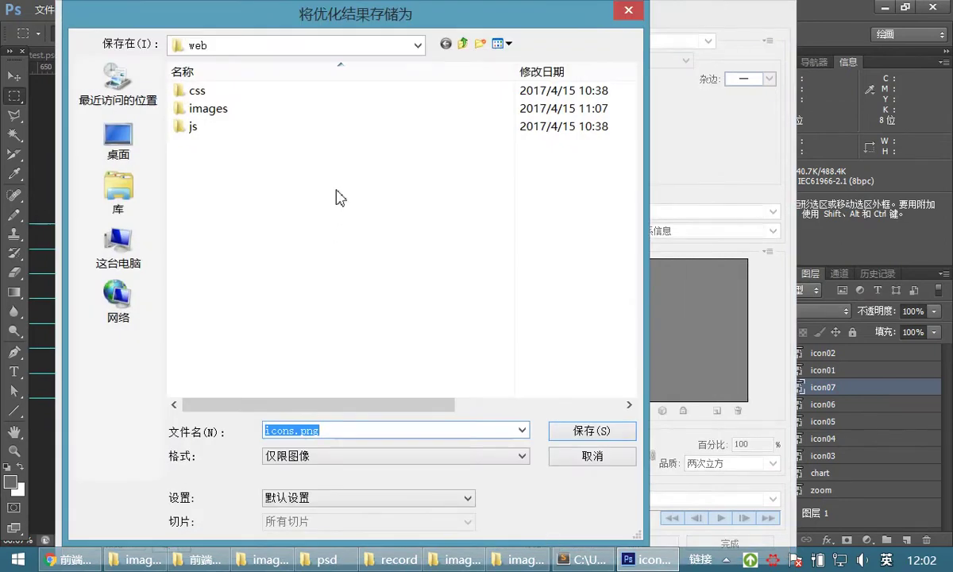
pyautogui.moveTo(262, 16); pyautogui.dragTo(351, 20)
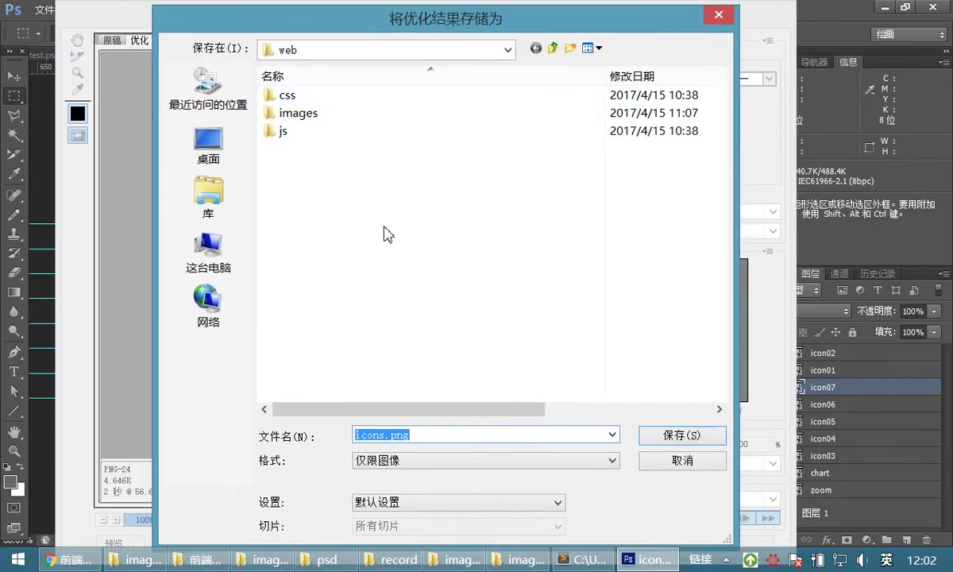
pyautogui.doubleClick(303, 119)
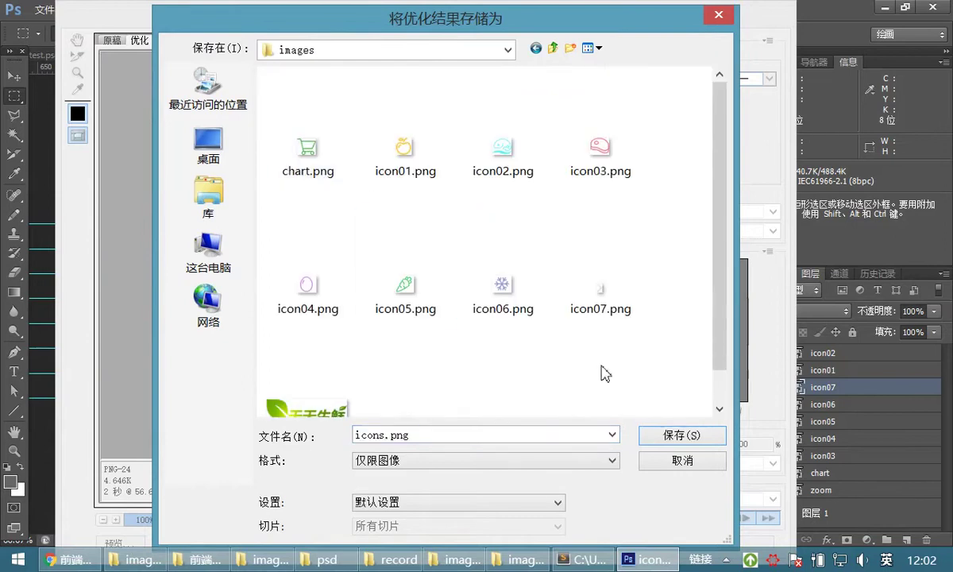
pyautogui.click(665, 436)
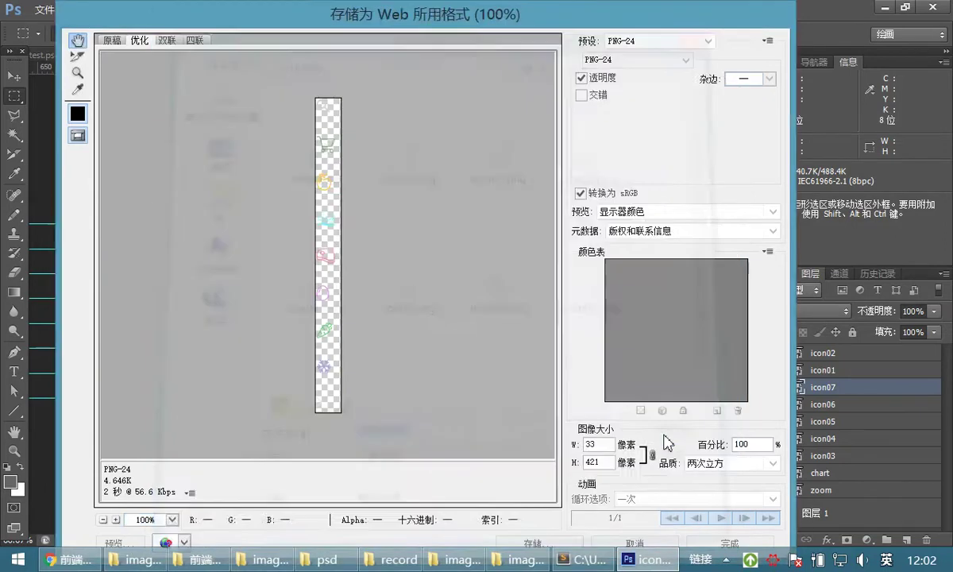
pyautogui.click(517, 235)
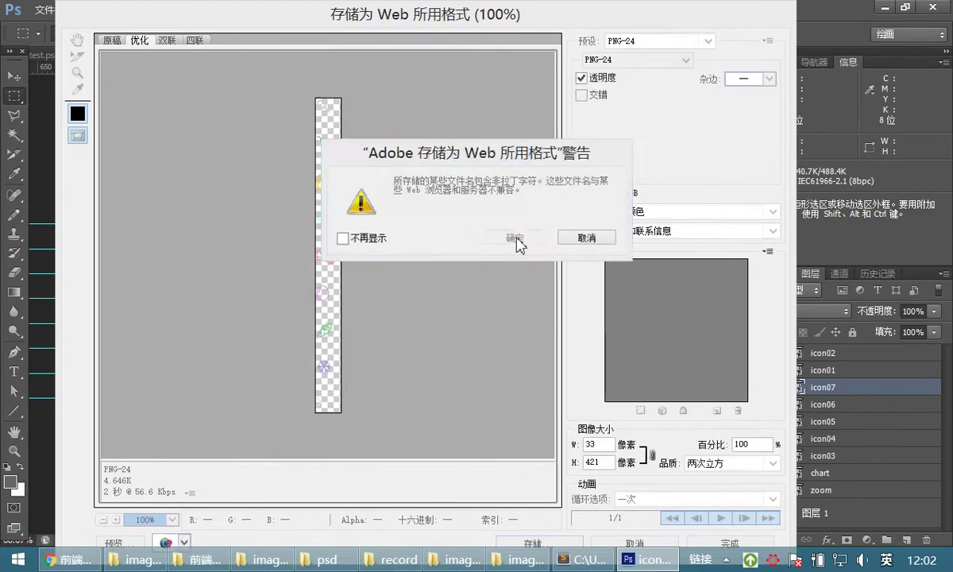
# Step: Switch to the File Explorer window of the web project's images folder, maximize it and examine the exported icons.png
pyautogui.click(514, 559)
pyautogui.doubleClick(741, 28)
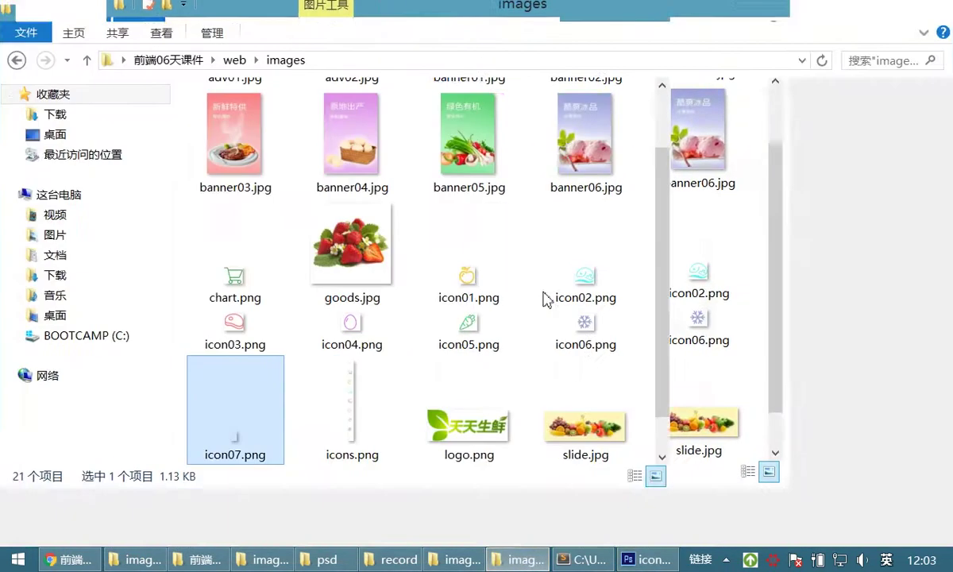
pyautogui.click(568, 347)
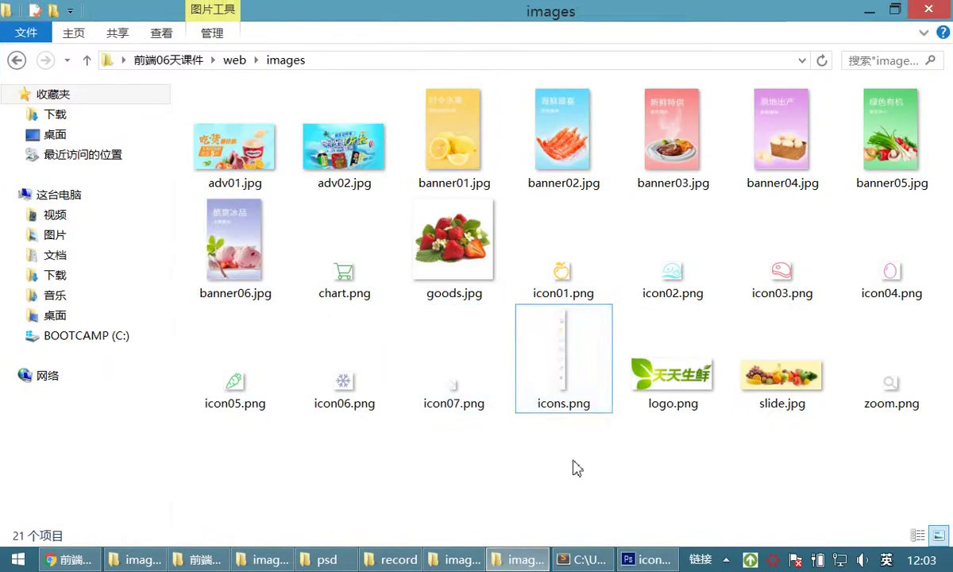
pyautogui.click(562, 347)
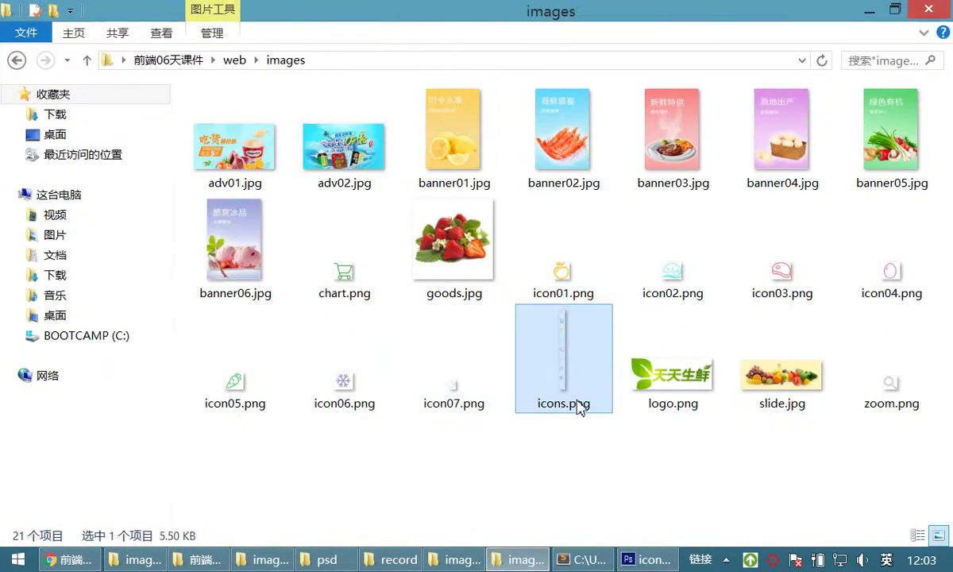
pyautogui.moveTo(583, 406)
pyautogui.click(555, 466)
pyautogui.click(557, 357)
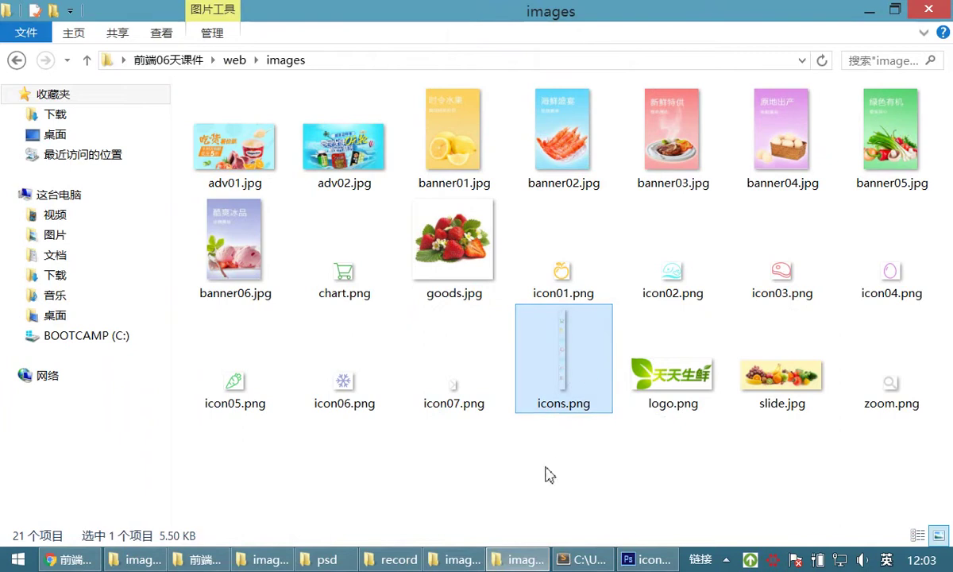
pyautogui.click(522, 451)
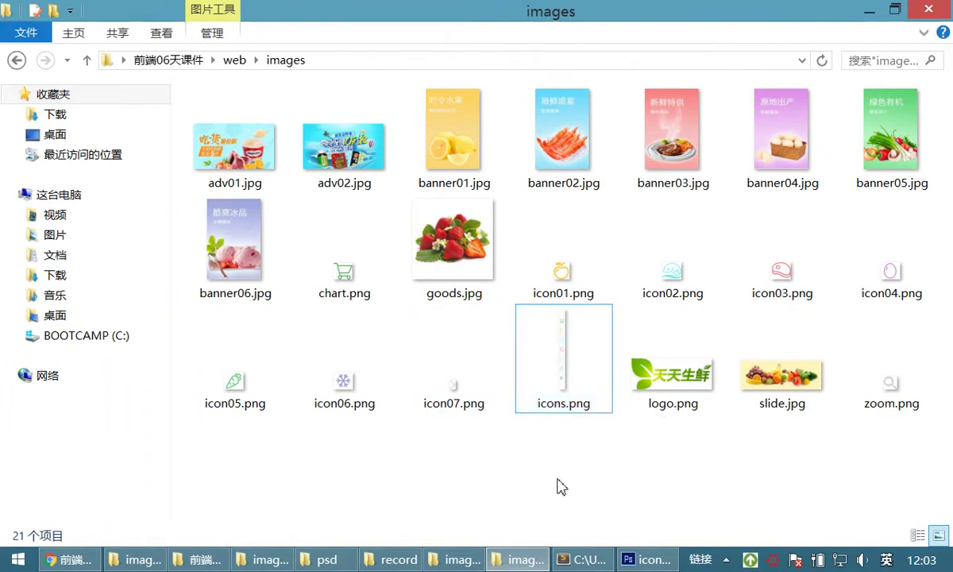
pyautogui.click(570, 383)
# Step: Delete the separate icon files chart.png, icon01.png to icon07.png and zoom.png from the images folder
pyautogui.click(361, 292)
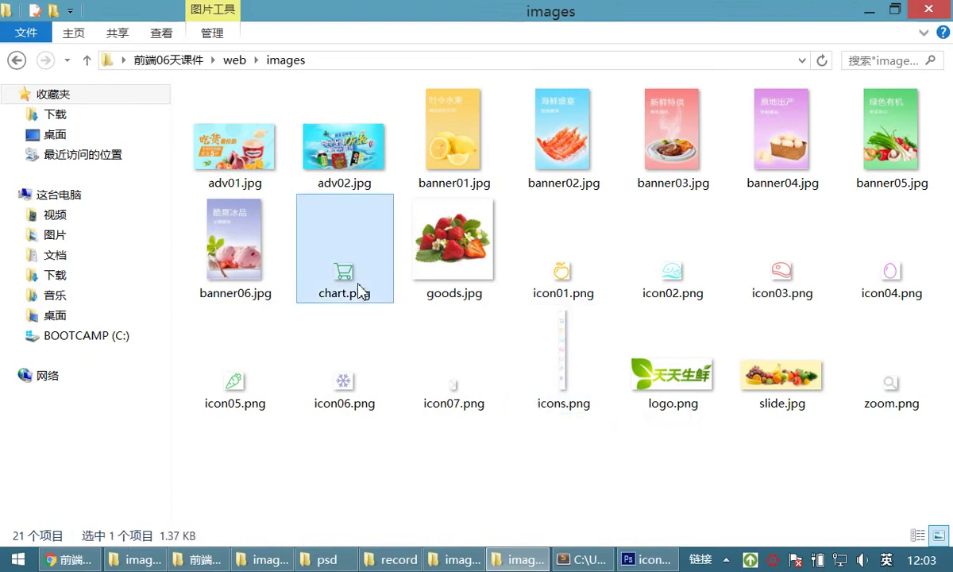
pyautogui.keyDown('ctrl'); pyautogui.click(568, 279); pyautogui.keyUp('ctrl')
pyautogui.keyDown('ctrl'); pyautogui.click(673, 276); pyautogui.keyUp('ctrl')
pyautogui.keyDown('ctrl'); pyautogui.click(783, 277); pyautogui.keyUp('ctrl')
pyautogui.keyDown('ctrl'); pyautogui.click(888, 276); pyautogui.keyUp('ctrl')
pyautogui.keyDown('ctrl'); pyautogui.click(208, 401); pyautogui.keyUp('ctrl')
pyautogui.keyDown('ctrl'); pyautogui.click(341, 389); pyautogui.keyUp('ctrl')
pyautogui.keyDown('ctrl'); pyautogui.click(421, 389); pyautogui.keyUp('ctrl')
pyautogui.rightClick(893, 395)
pyautogui.click(764, 495)
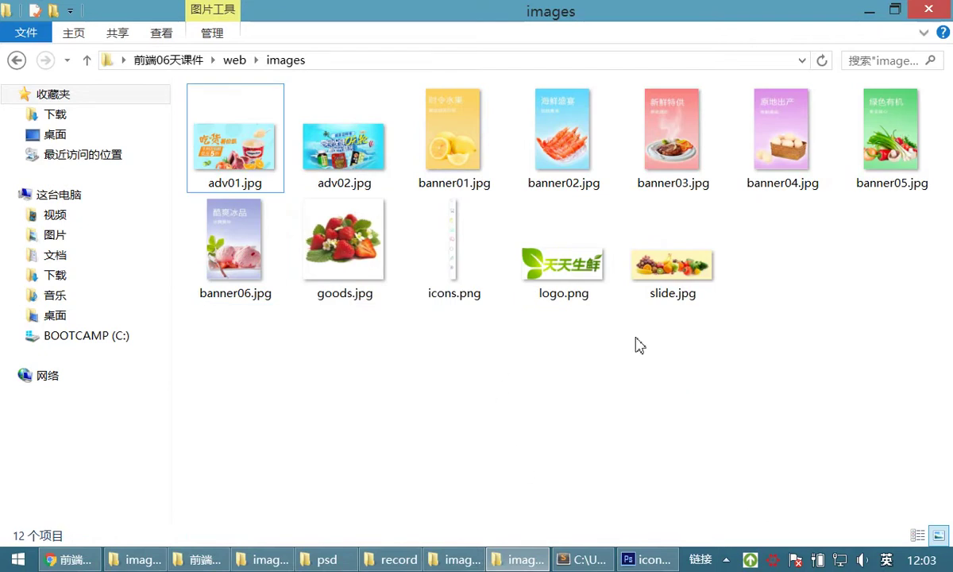
# Step: Review the remaining files in the images folder, focusing on the combined sprite icons.png
pyautogui.moveTo(924, 354); pyautogui.dragTo(251, 160)
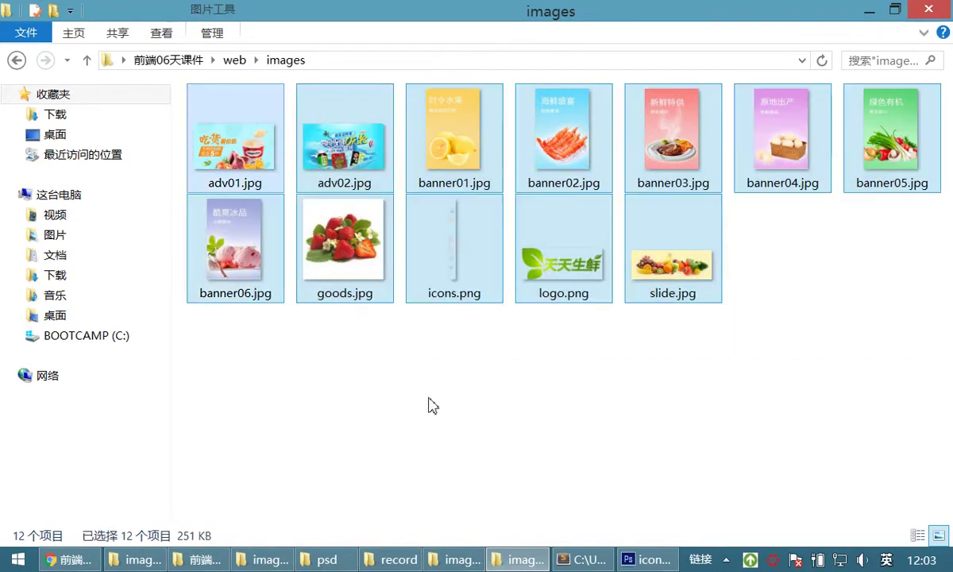
pyautogui.click(430, 402)
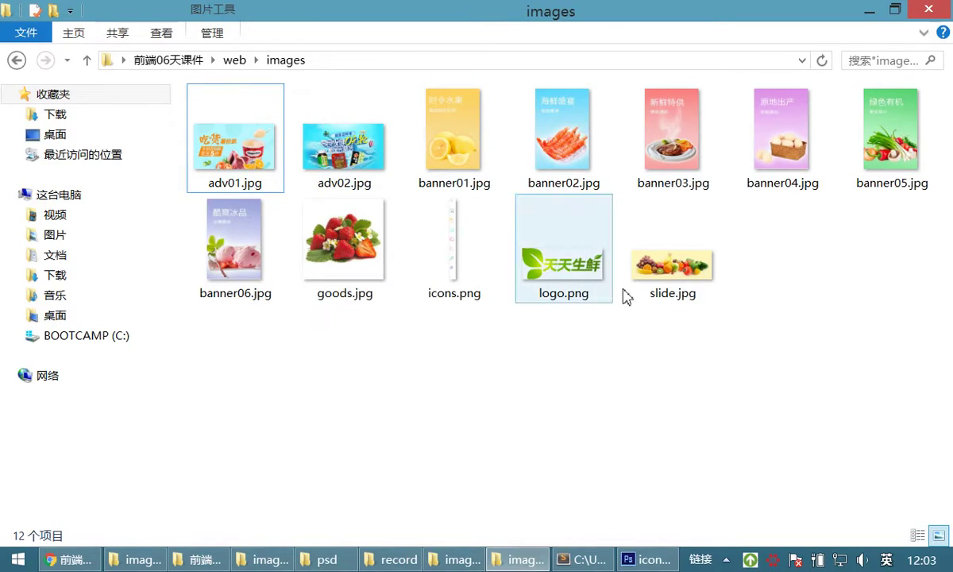
pyautogui.moveTo(925, 308); pyautogui.dragTo(213, 119)
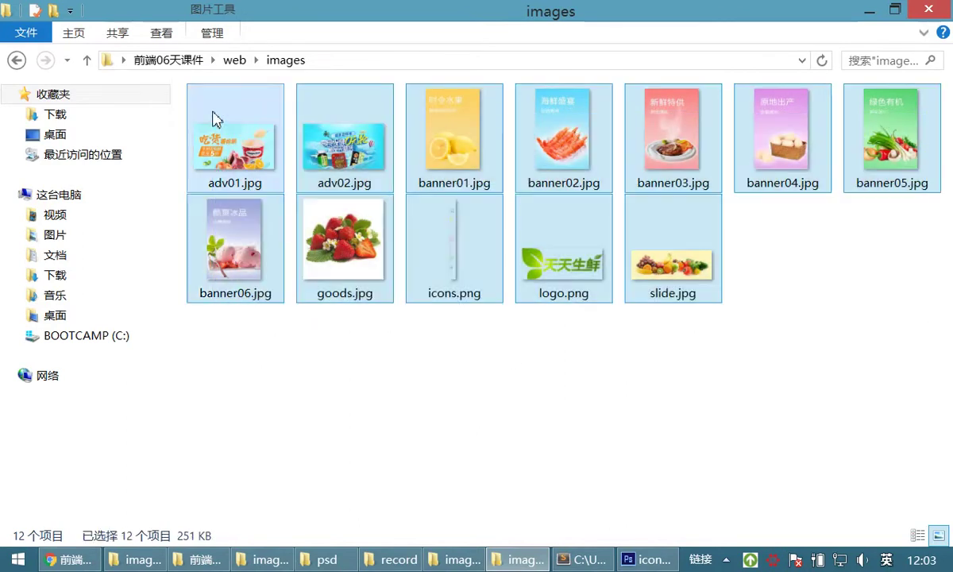
pyautogui.click(469, 358)
pyautogui.click(453, 246)
pyautogui.moveTo(451, 243)
pyautogui.click(461, 282)
pyautogui.click(459, 251)
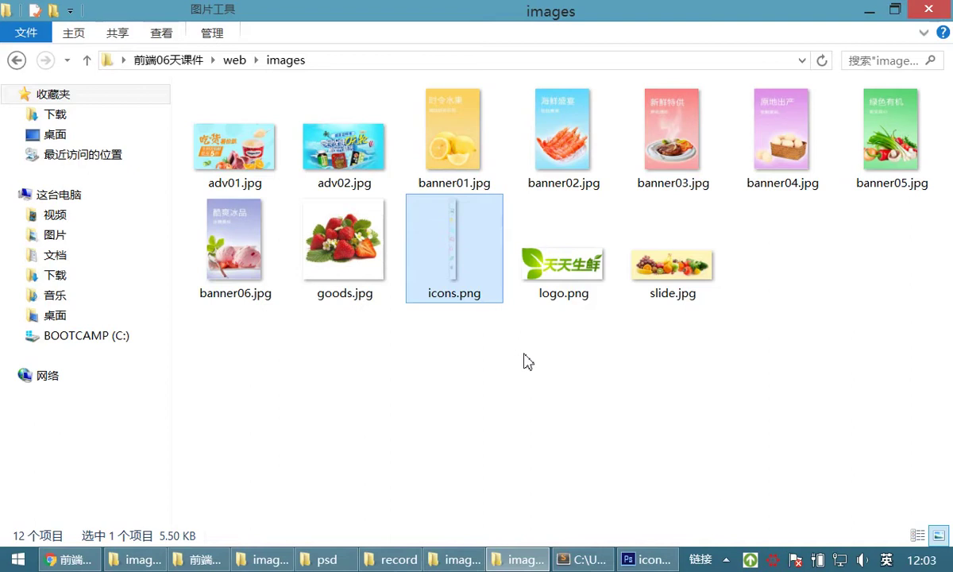
pyautogui.click(449, 333)
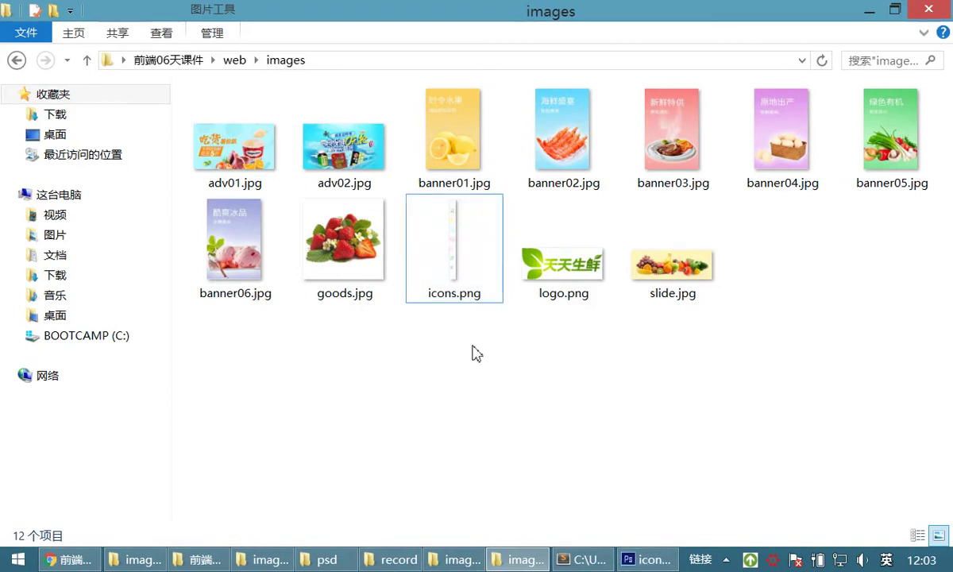
pyautogui.click(464, 259)
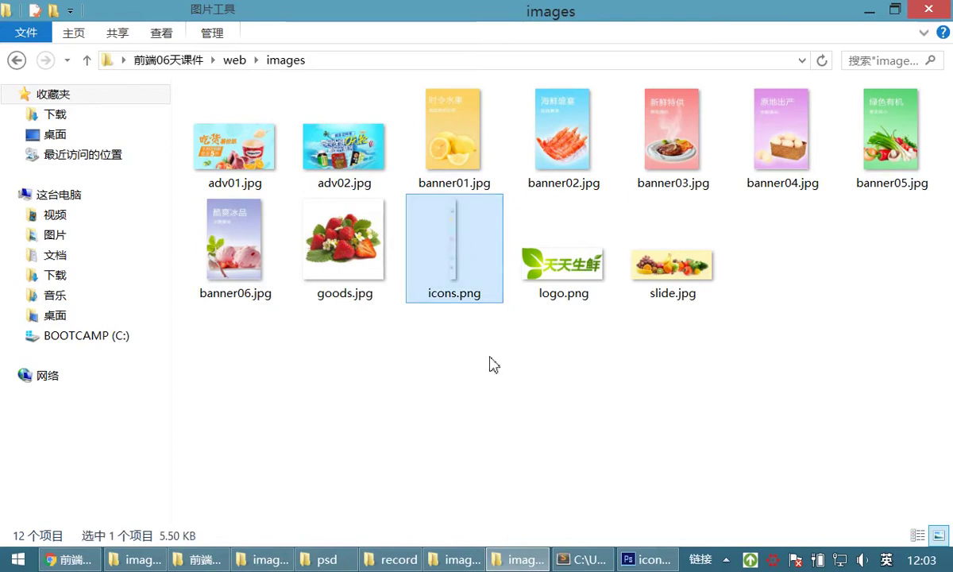